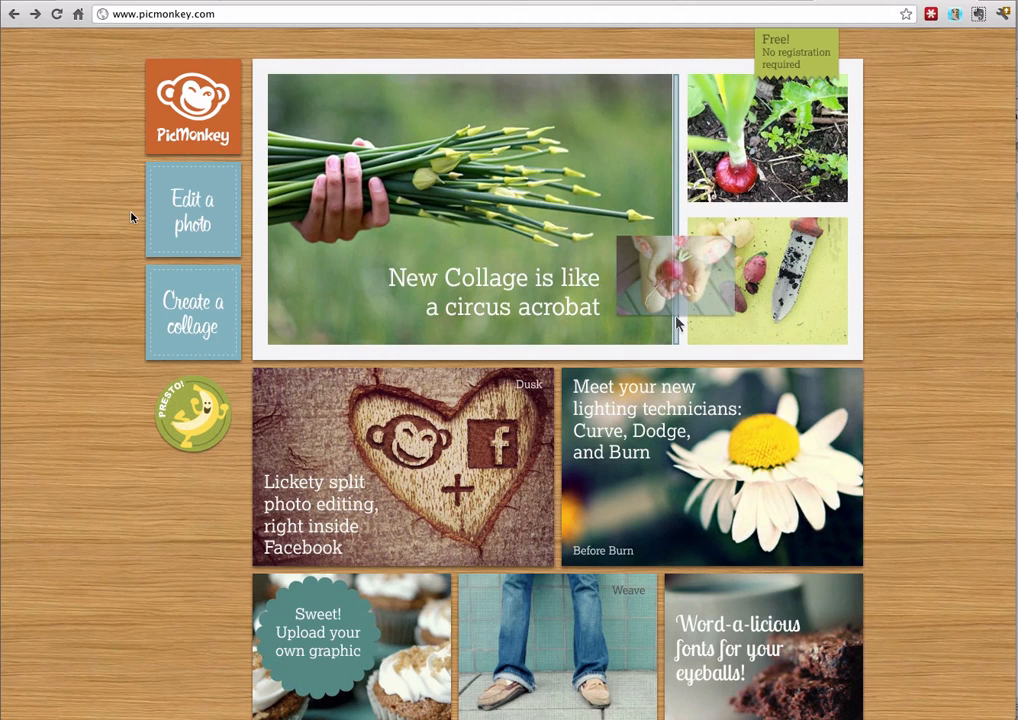
Open icon-tuto.jpg from the Bureau folder in the photo editor
click(185, 200)
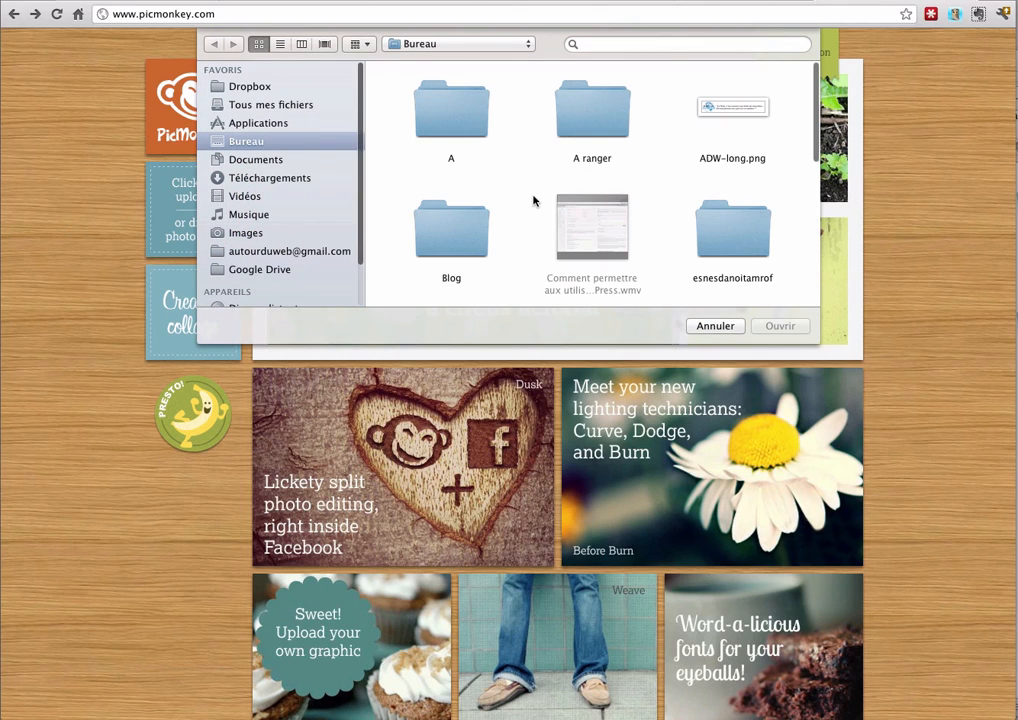
scroll(533, 197, down, 5)
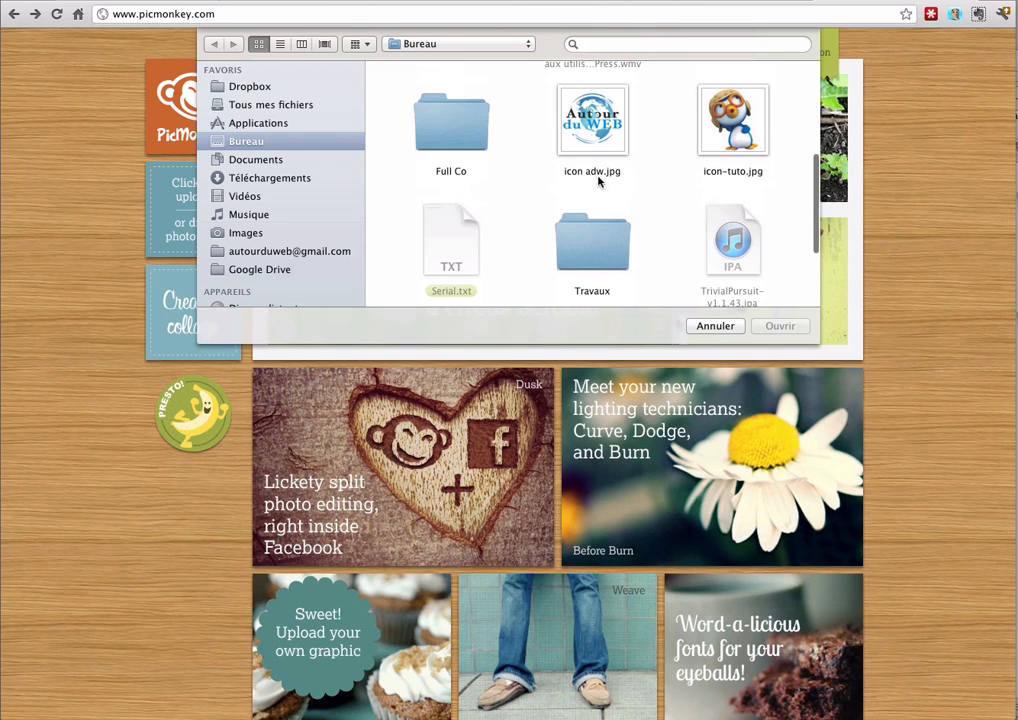
double_click(594, 112)
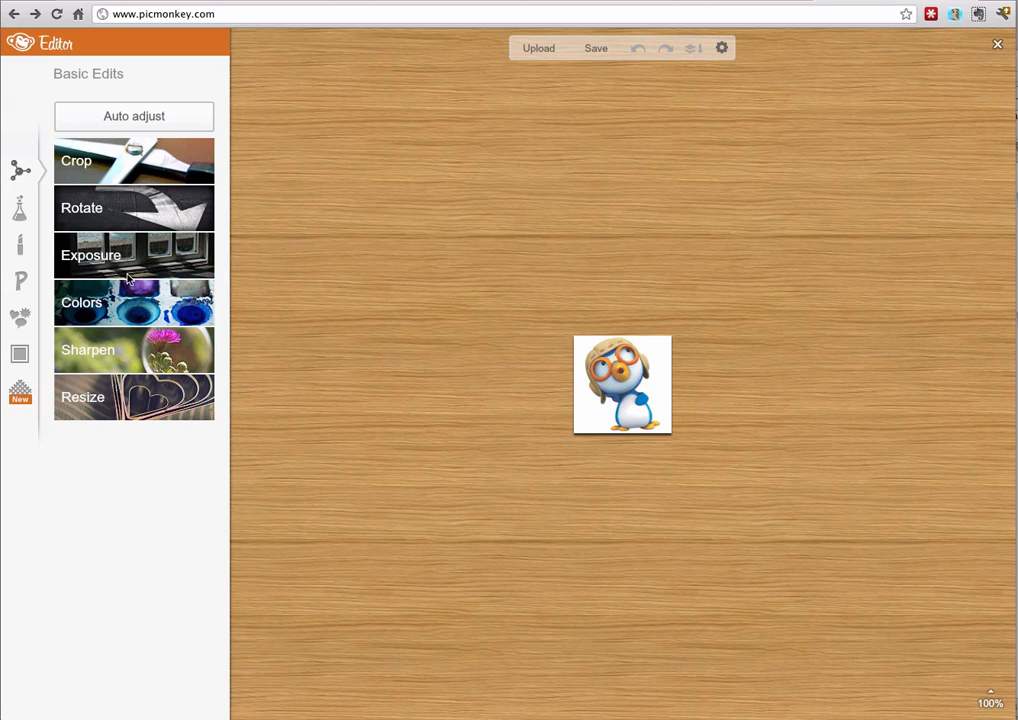
Look through the available effects, touch-up tools, text fonts and overlays, including the Hearts overlay shapes
click(22, 214)
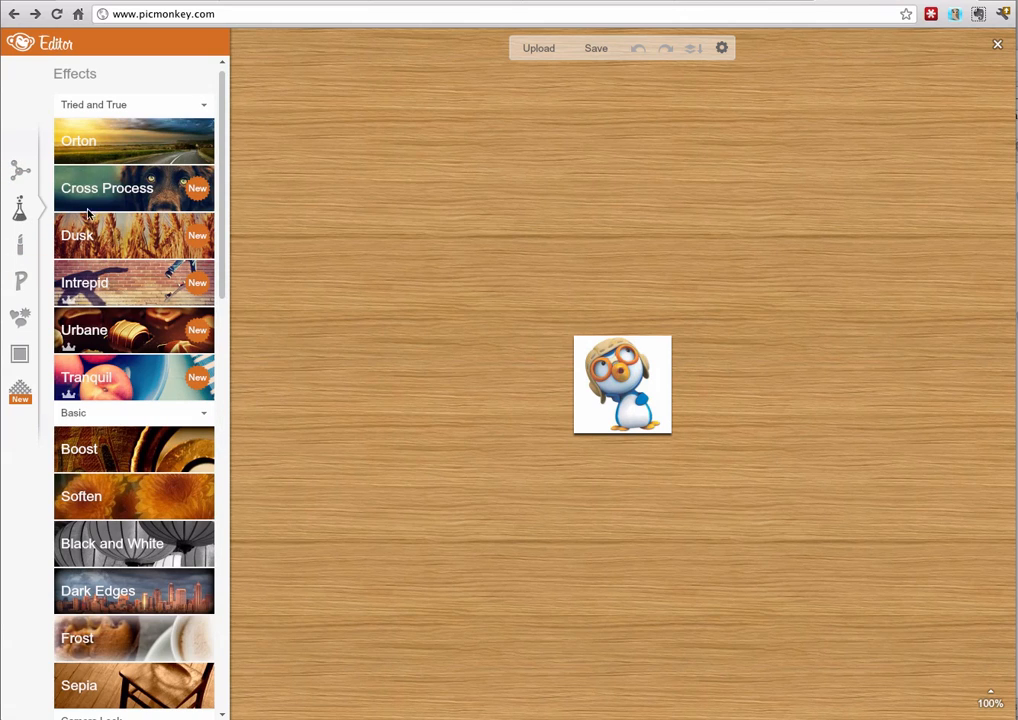
scroll(153, 274, down, 3)
scroll(153, 274, down, 7)
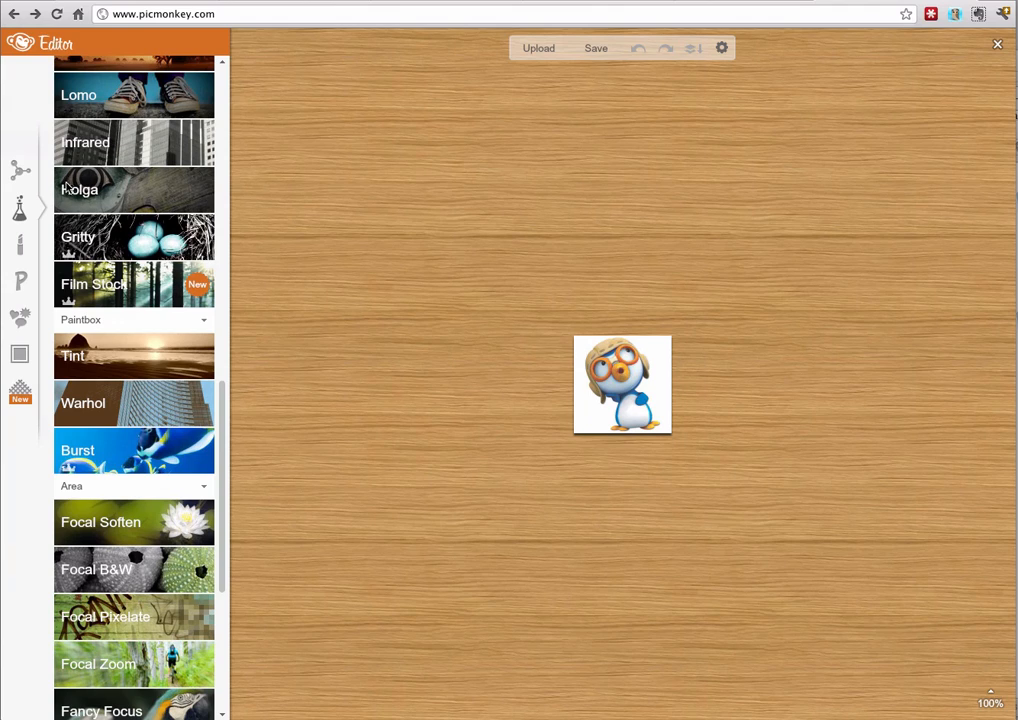
click(24, 244)
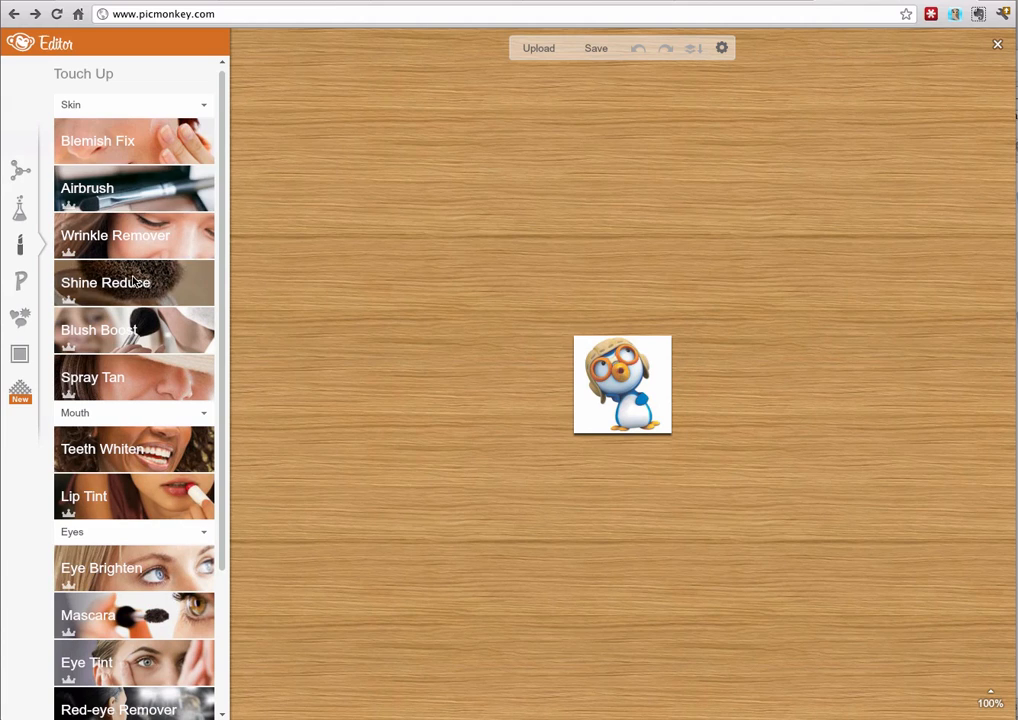
click(23, 283)
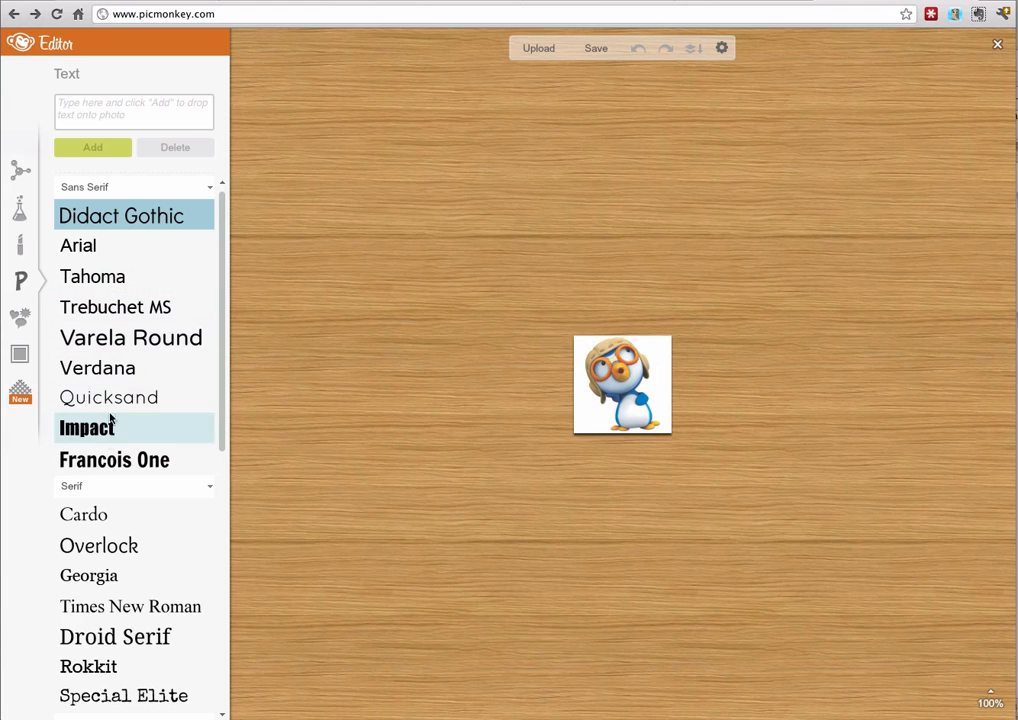
scroll(115, 370, down, 5)
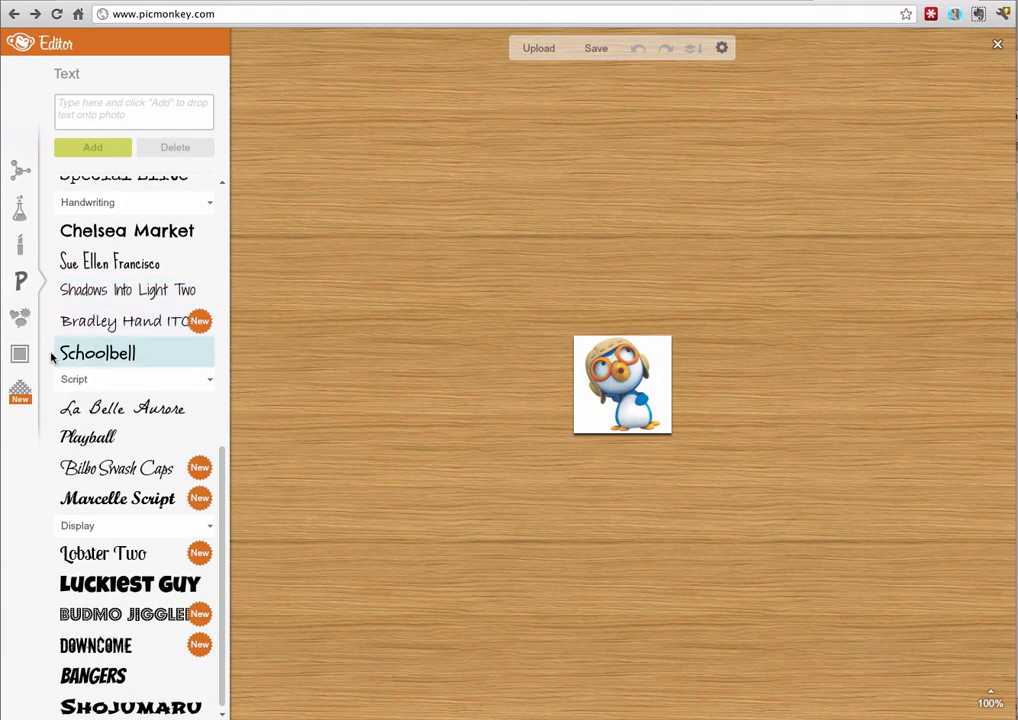
click(24, 322)
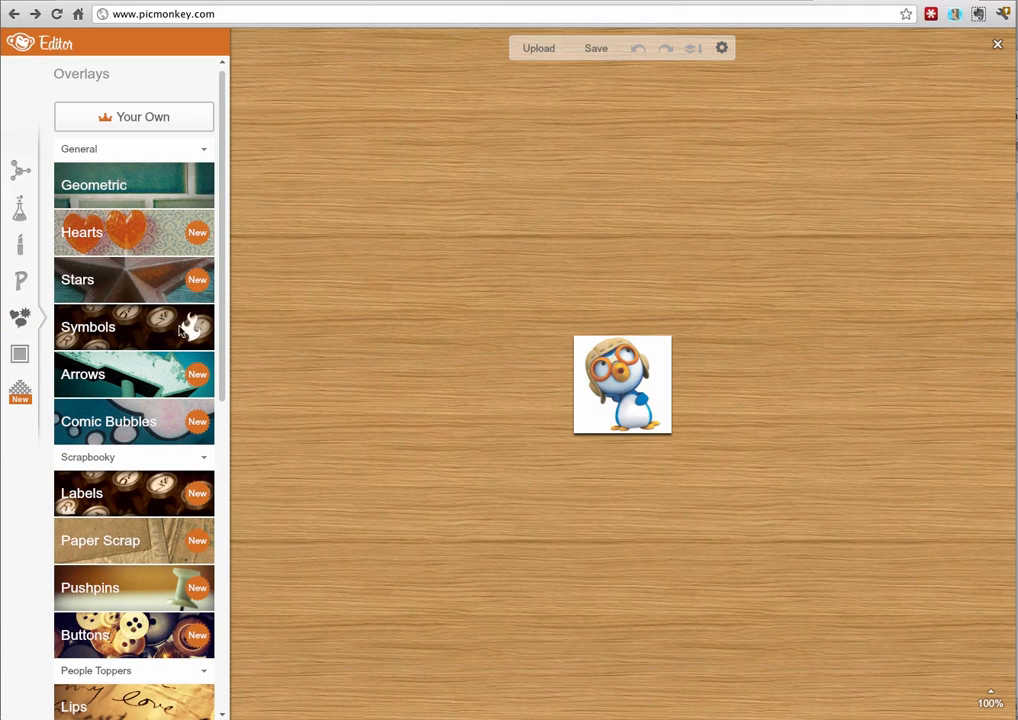
click(145, 228)
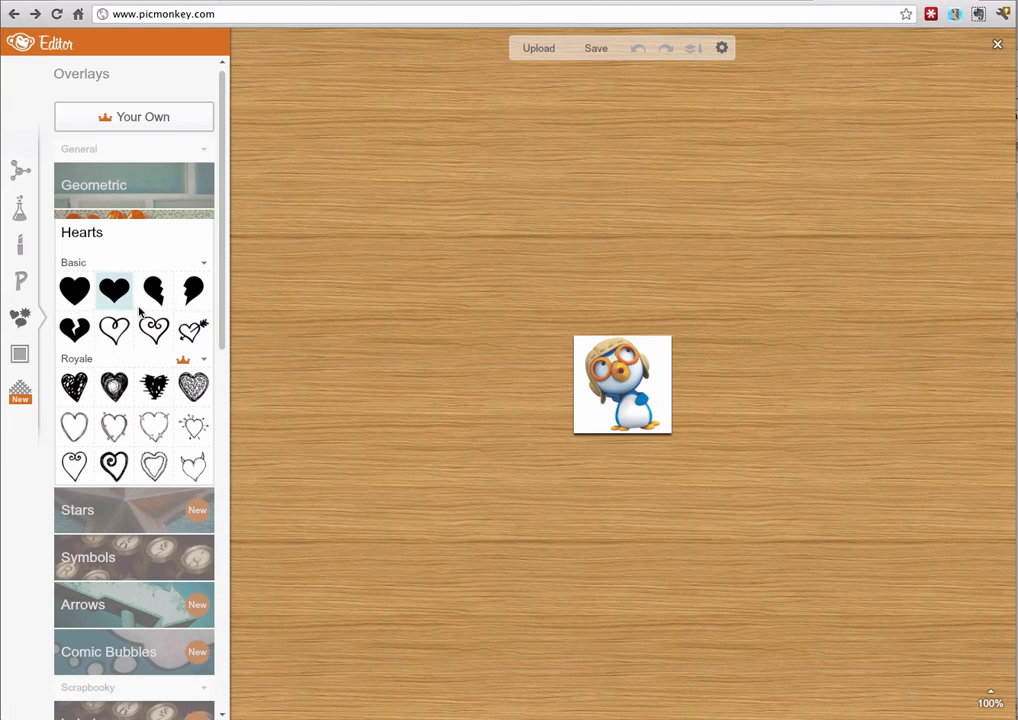
Try the Simple Edge frame and the Polaroid Frame on the picture, cancelling each one
click(22, 355)
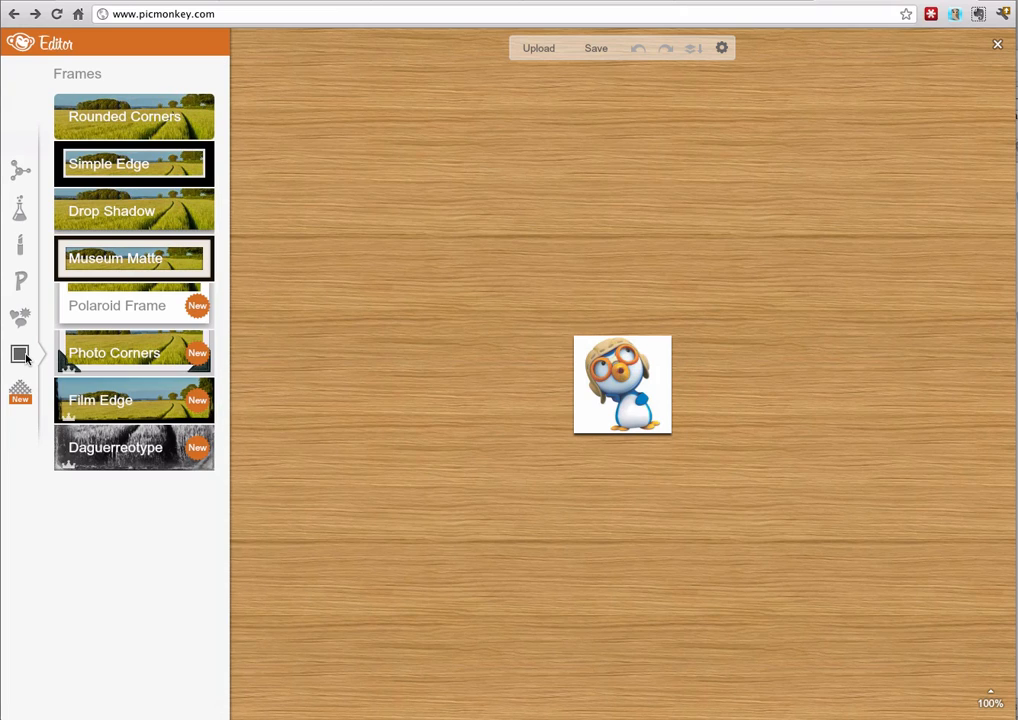
click(134, 170)
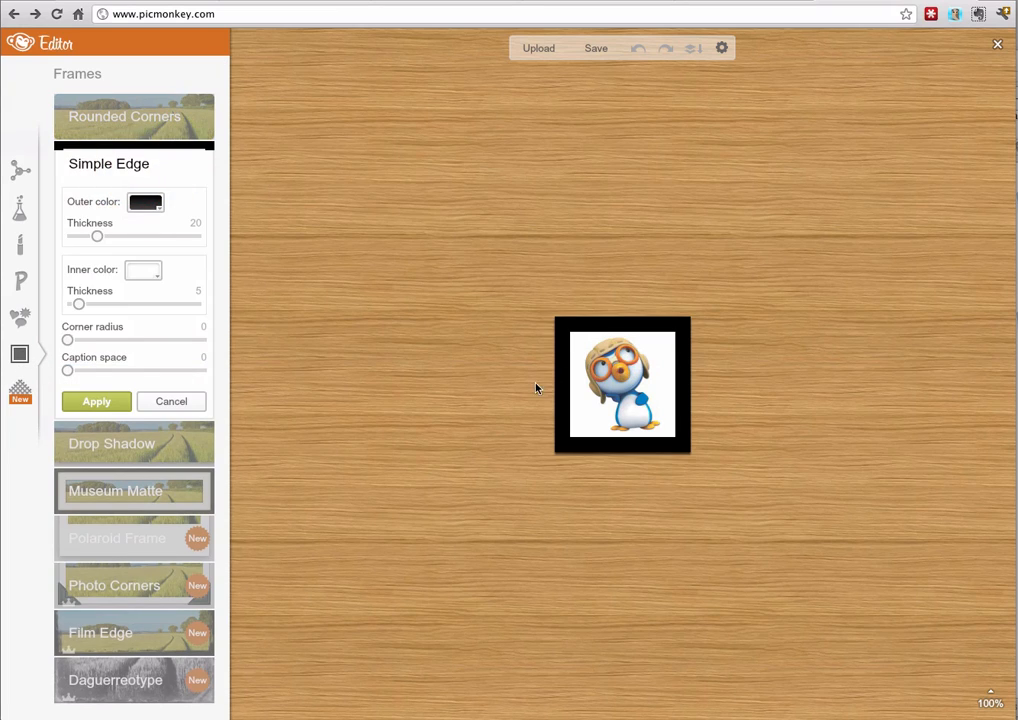
click(185, 403)
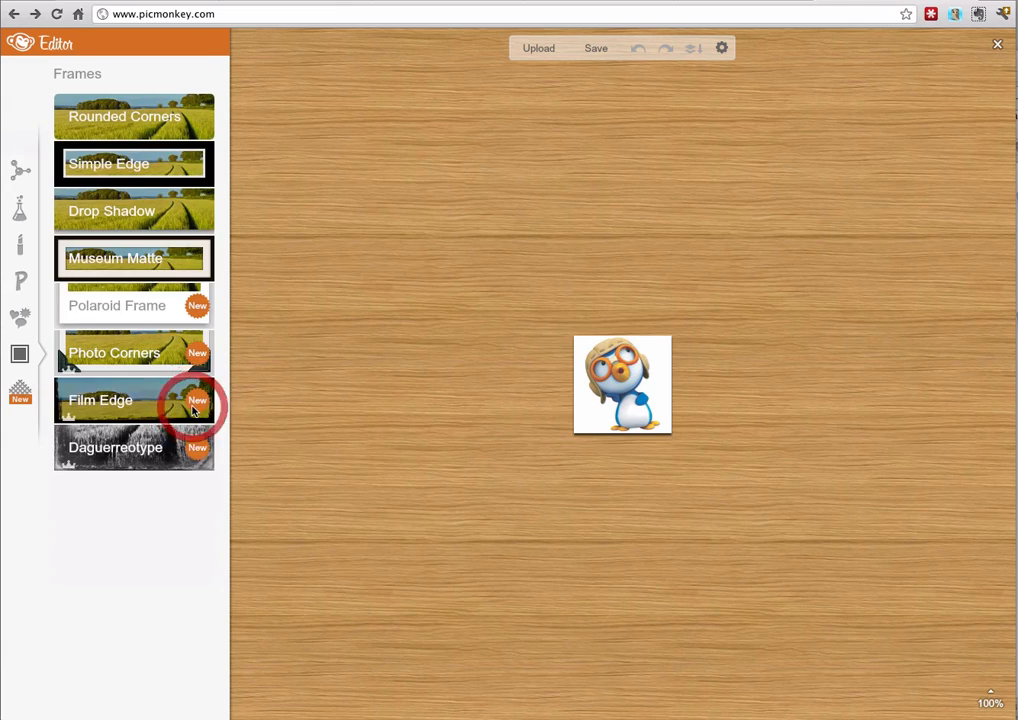
click(155, 310)
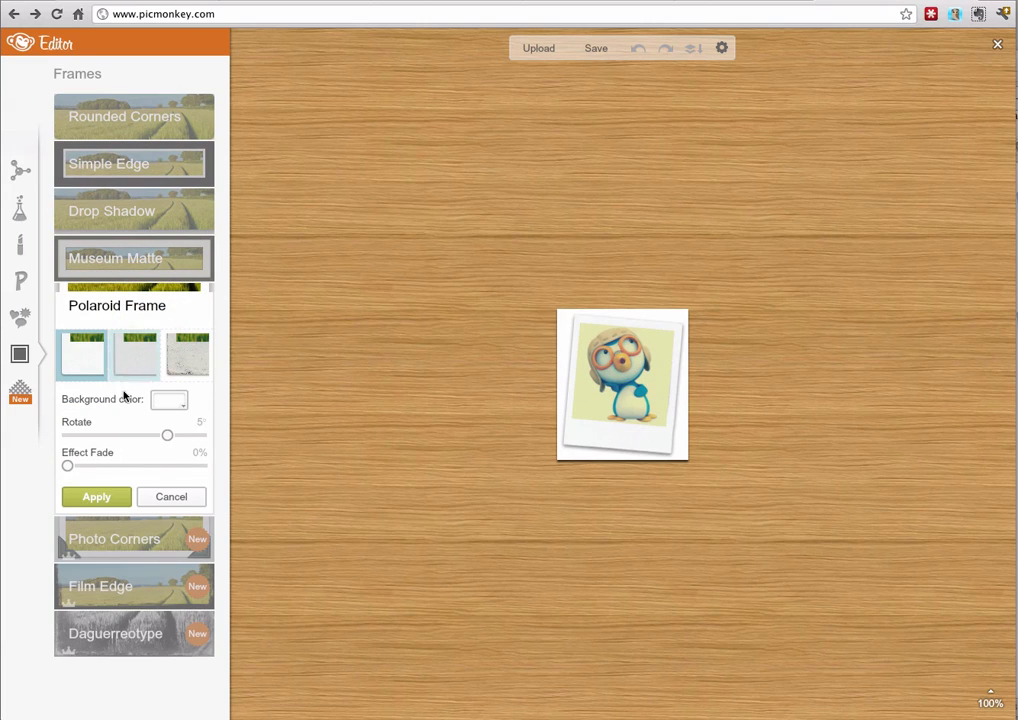
click(171, 496)
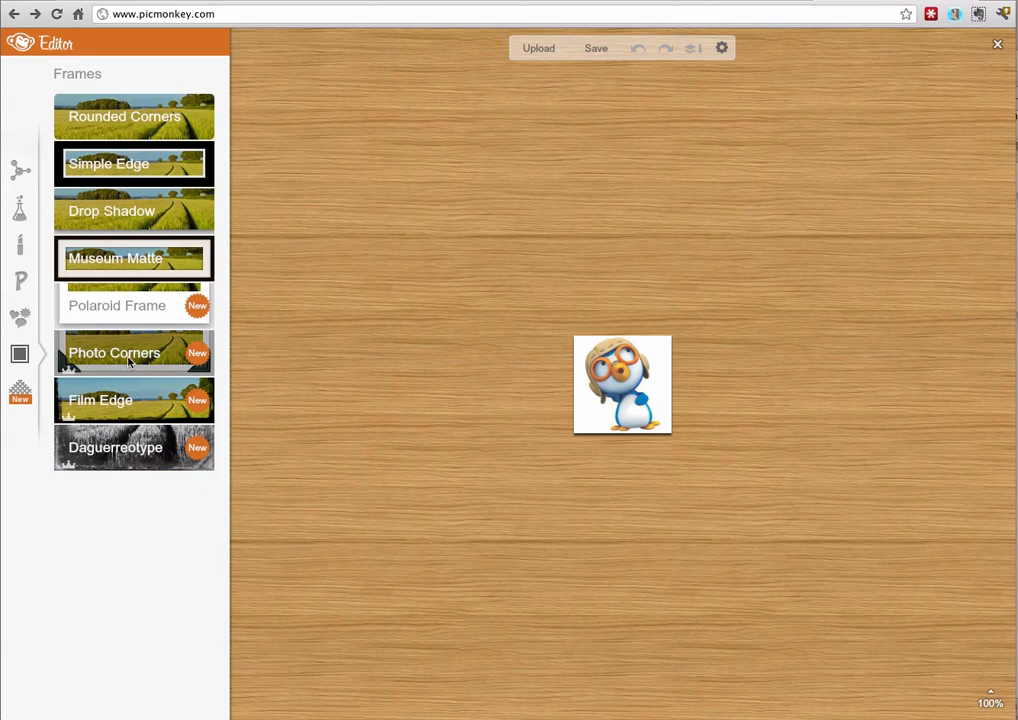
Apply the Photo Corners frame with black corners to the picture, turning on the free Royale effects
click(127, 357)
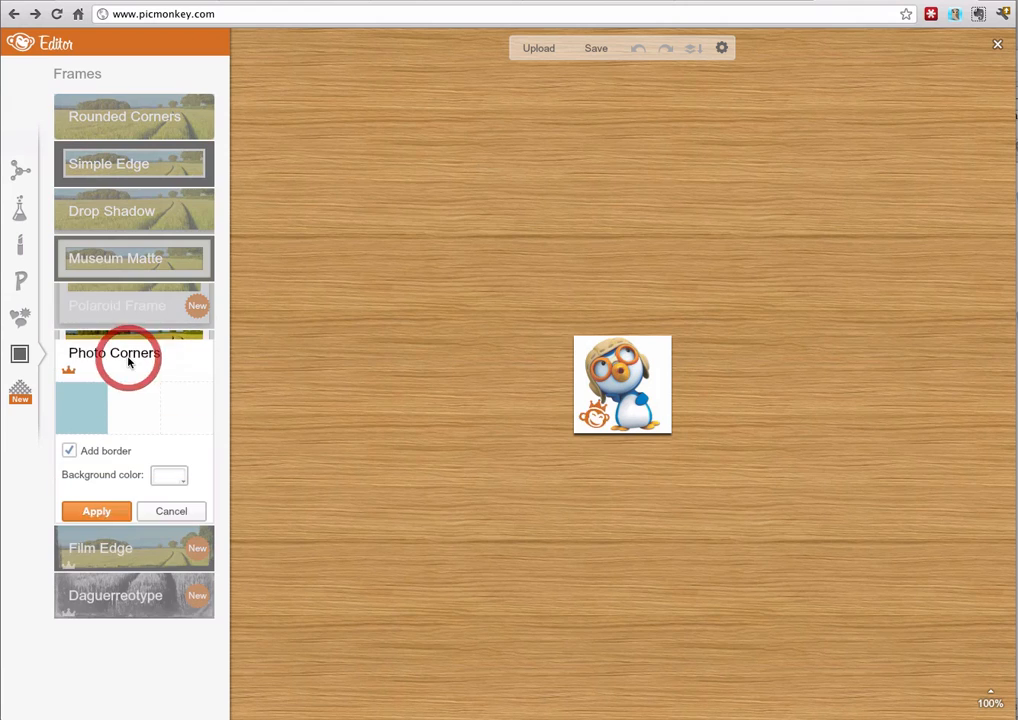
click(27, 397)
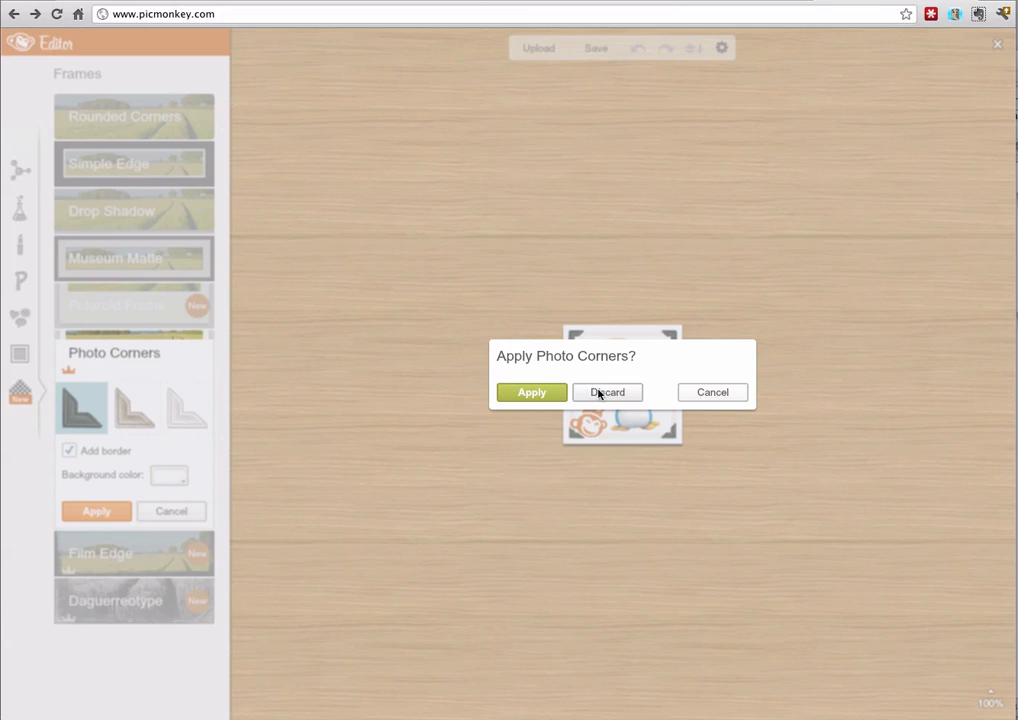
click(522, 395)
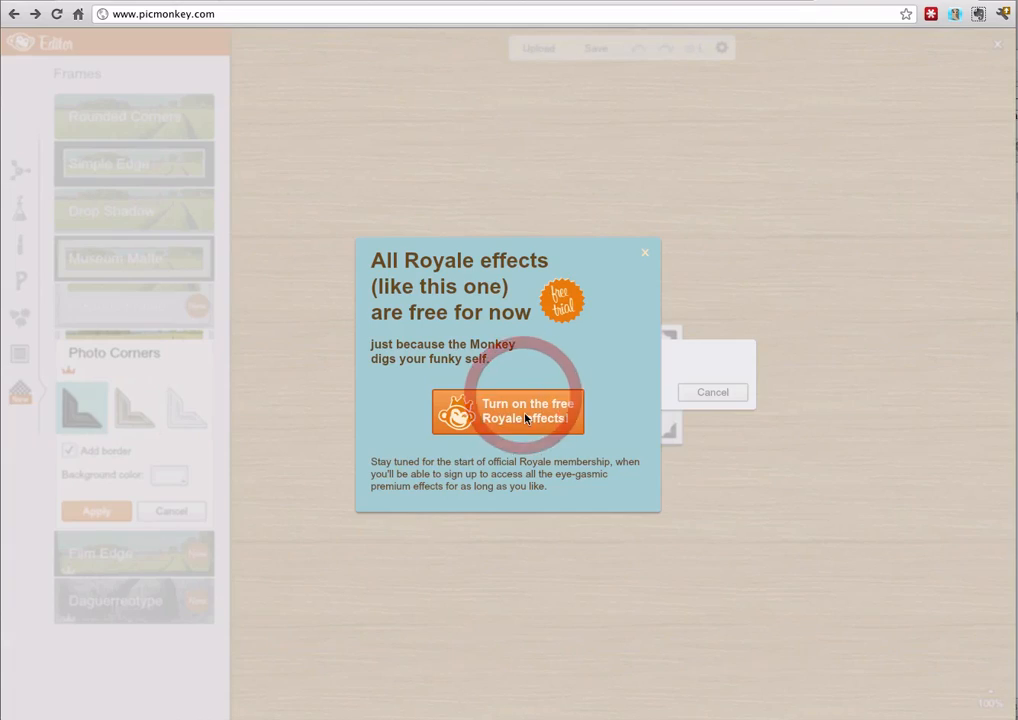
click(645, 254)
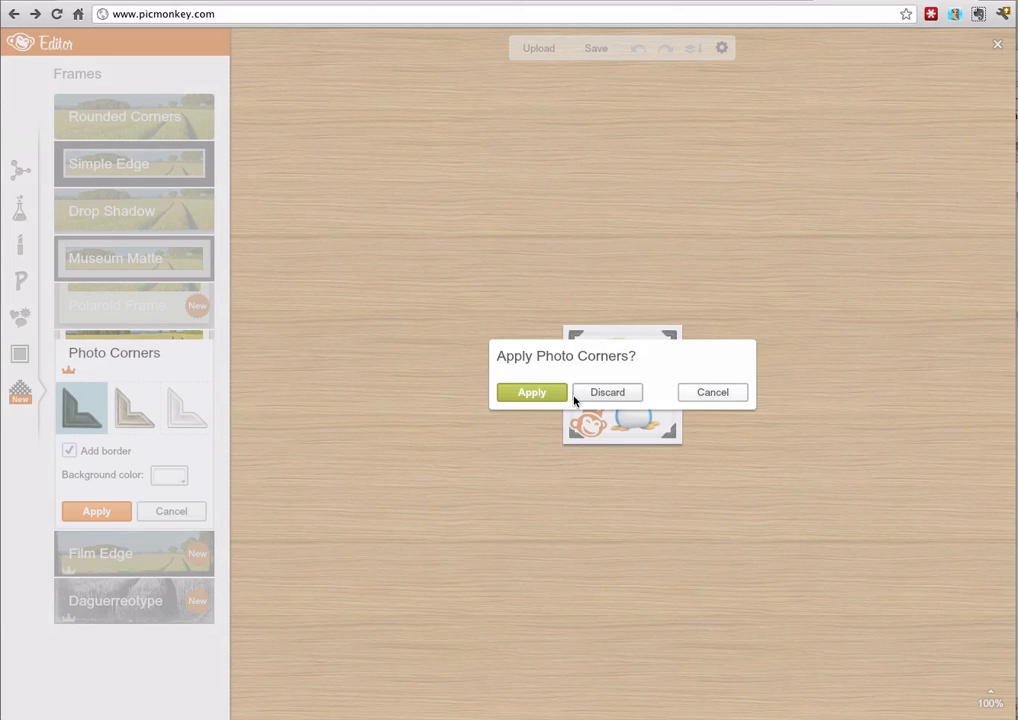
click(546, 396)
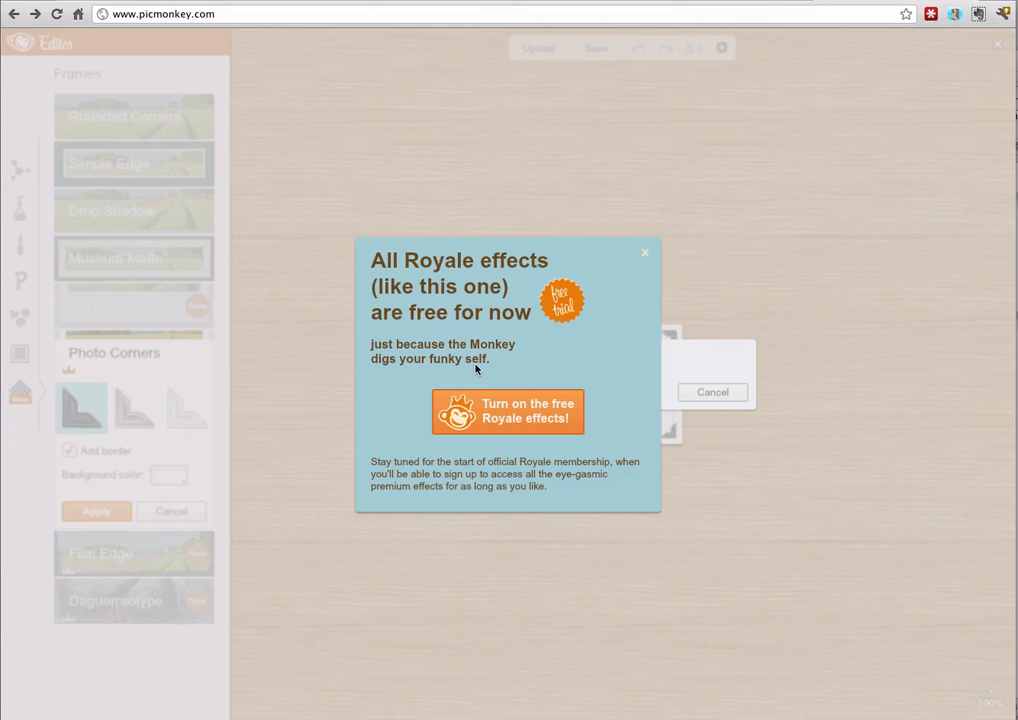
click(512, 414)
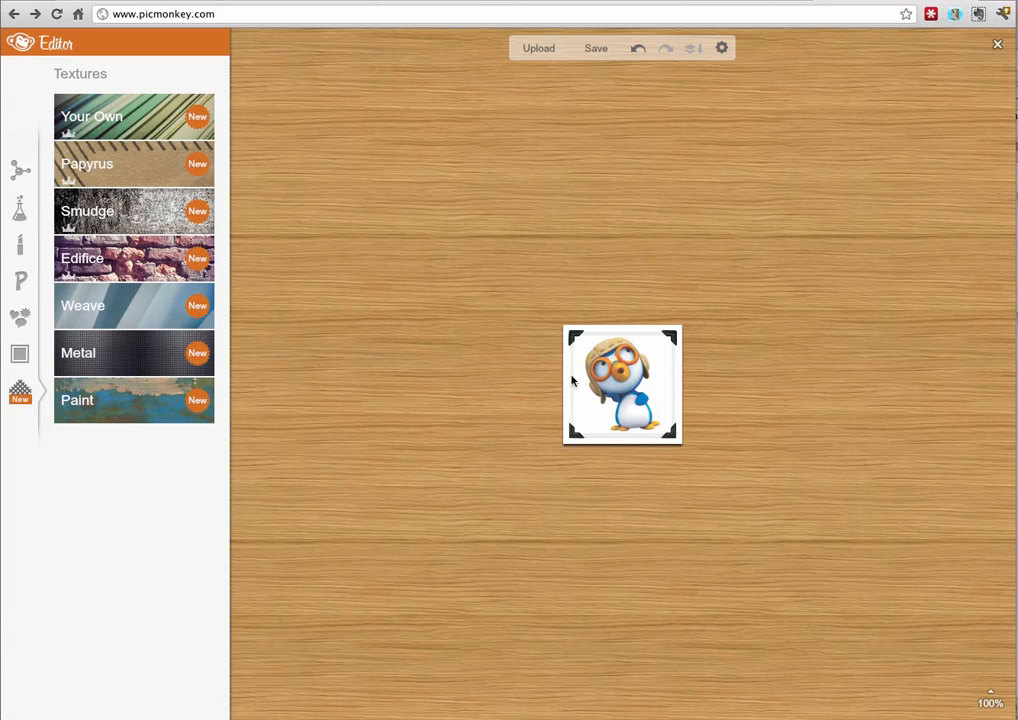
Examine the options for using your own texture and close its Paint settings
click(21, 397)
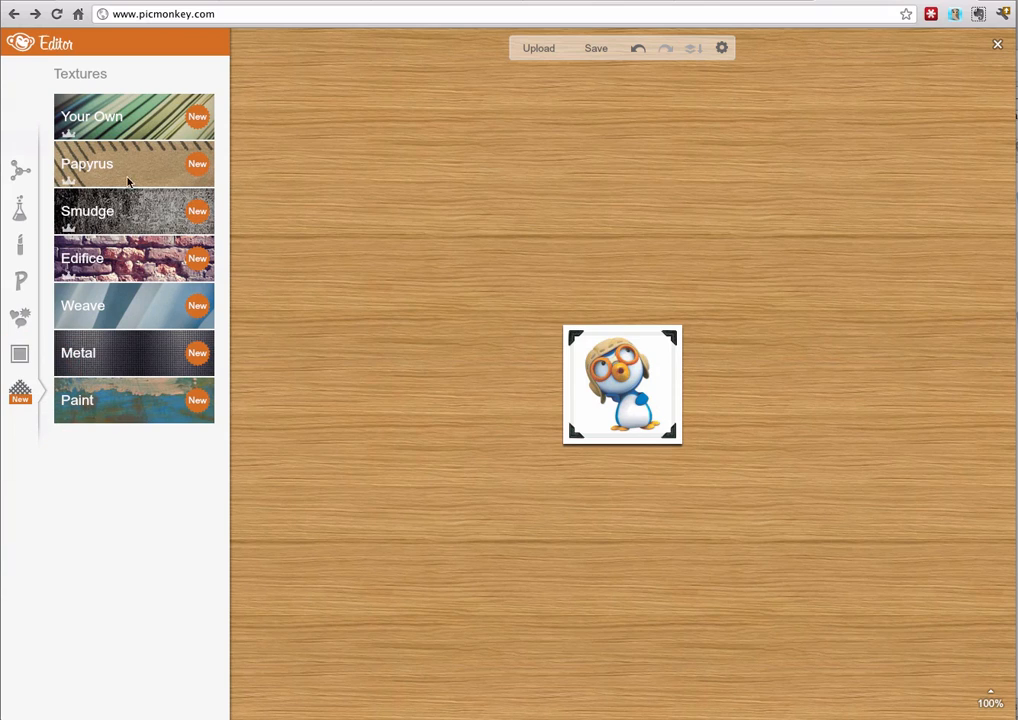
click(151, 128)
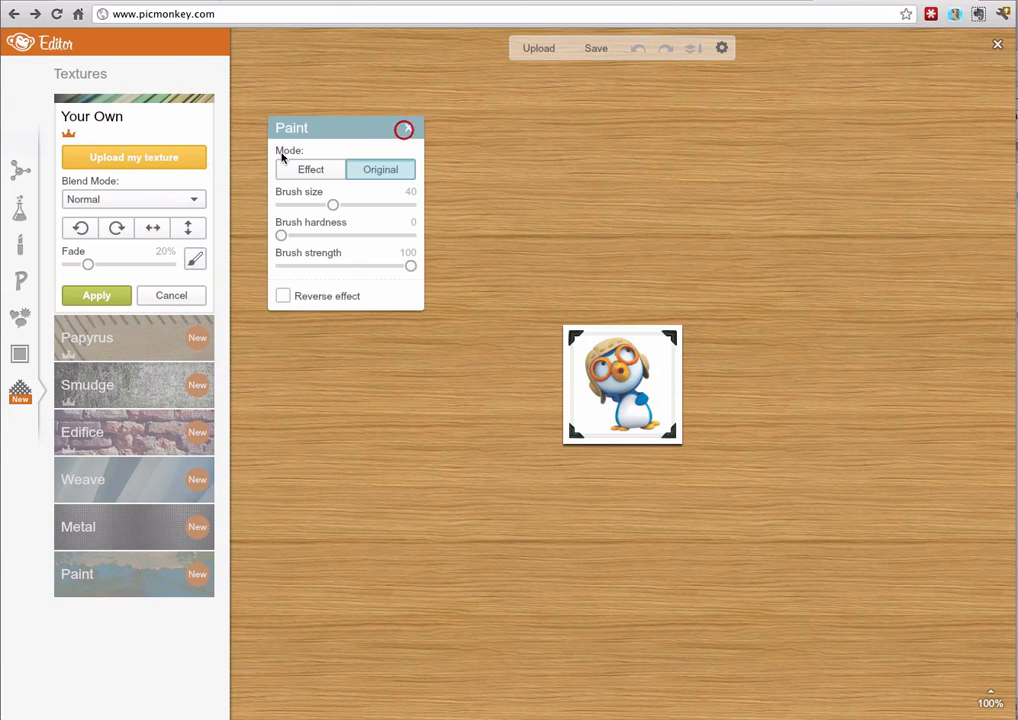
click(404, 129)
Try the green handwriting and golden parchment Papyrus textures on the picture, discarding them in favour of Smudge
click(130, 347)
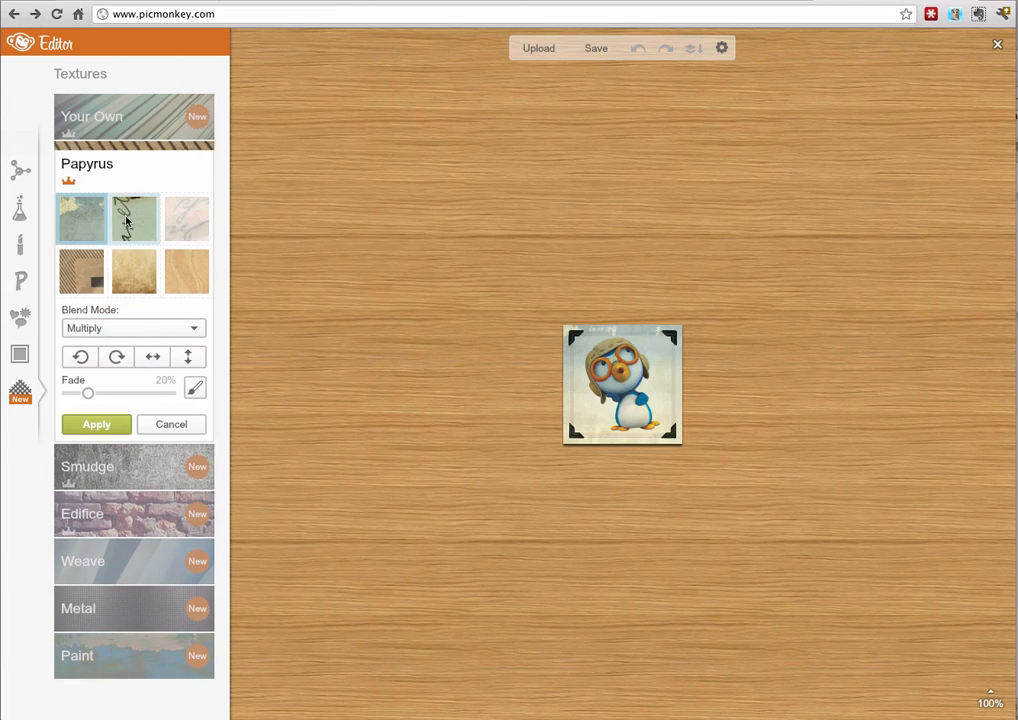
click(133, 218)
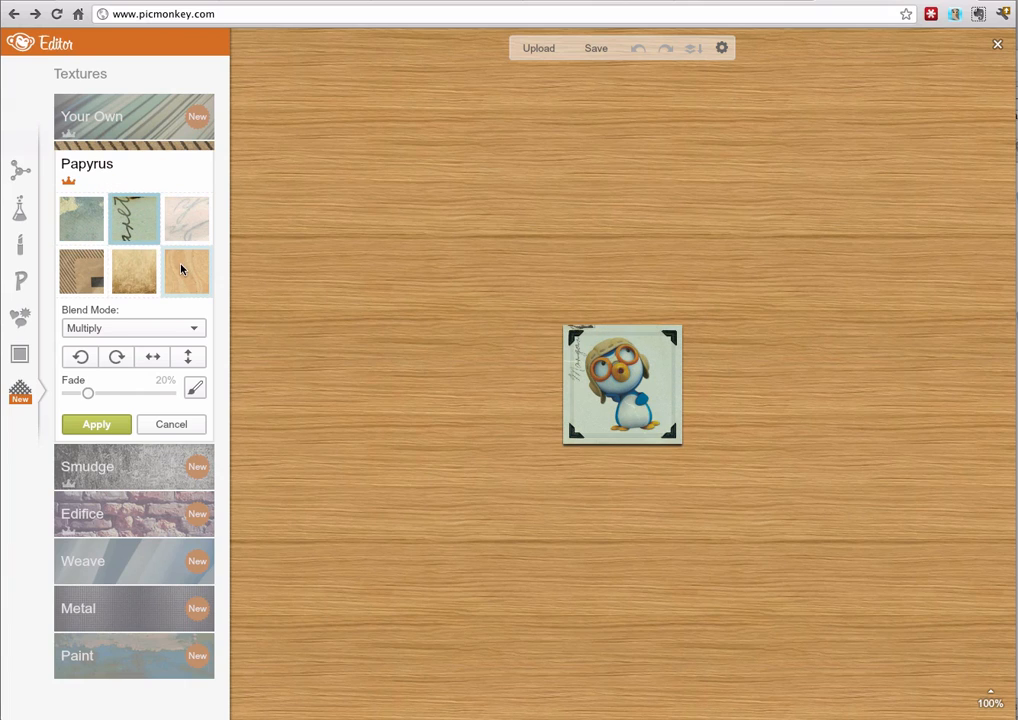
click(133, 268)
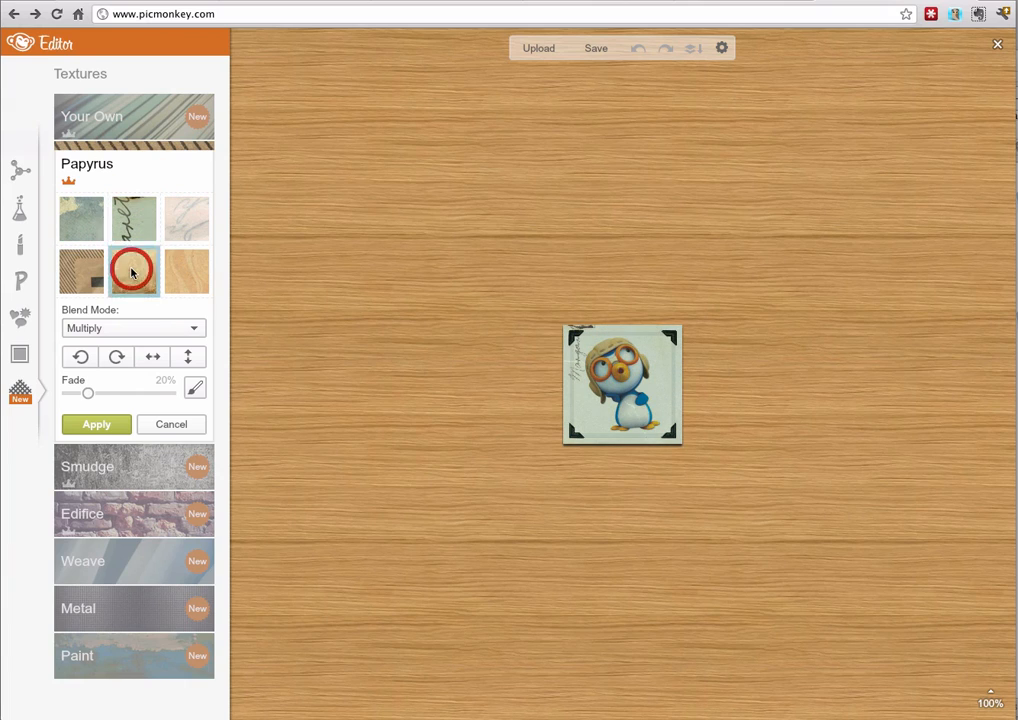
click(145, 475)
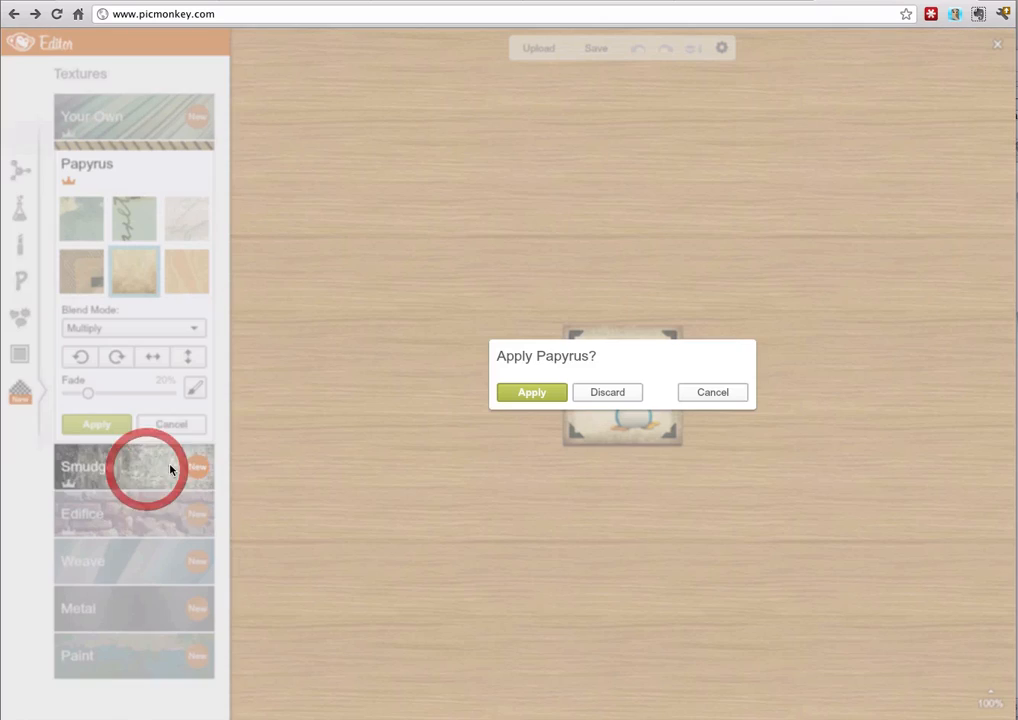
click(609, 395)
Try the black Smudge texture on the picture, discard it and return to the basic edits
click(82, 318)
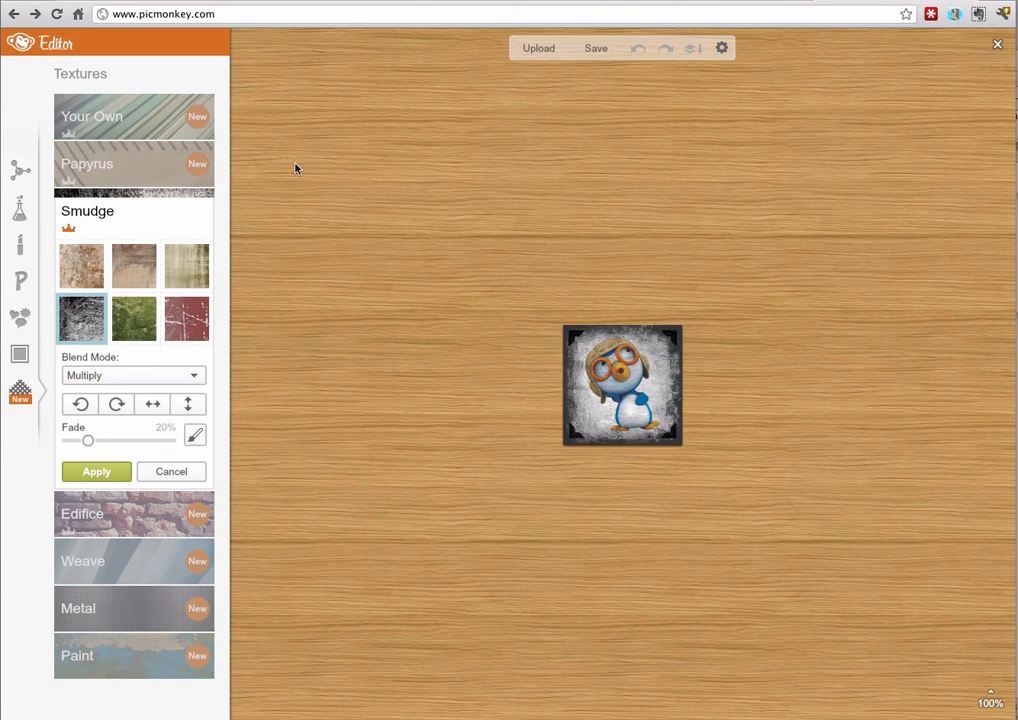
click(22, 176)
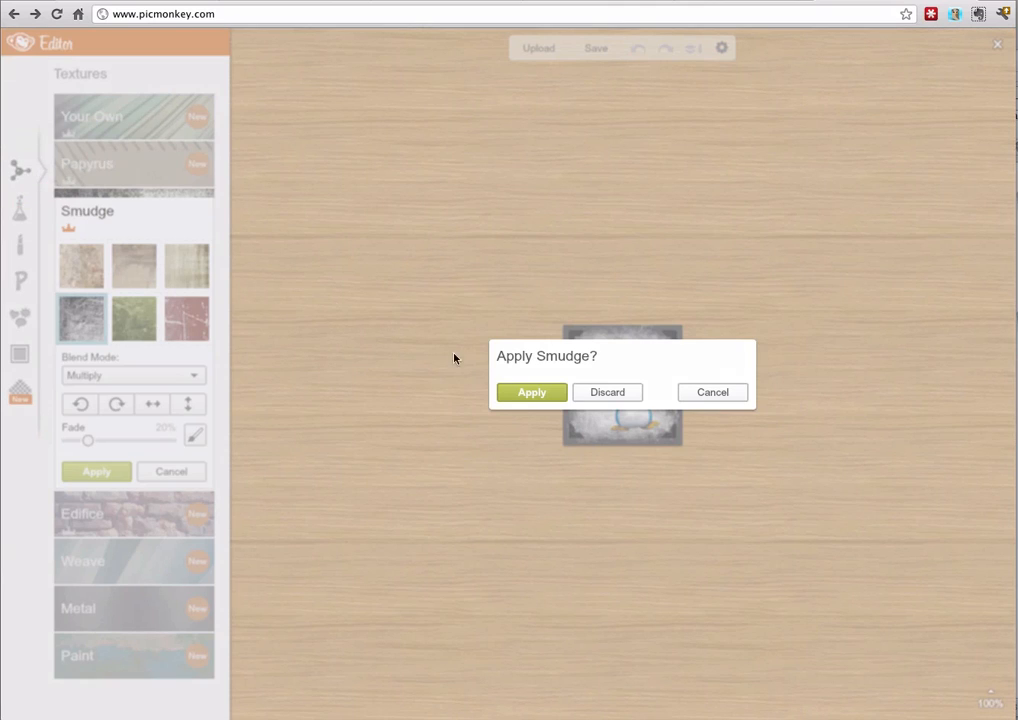
click(612, 399)
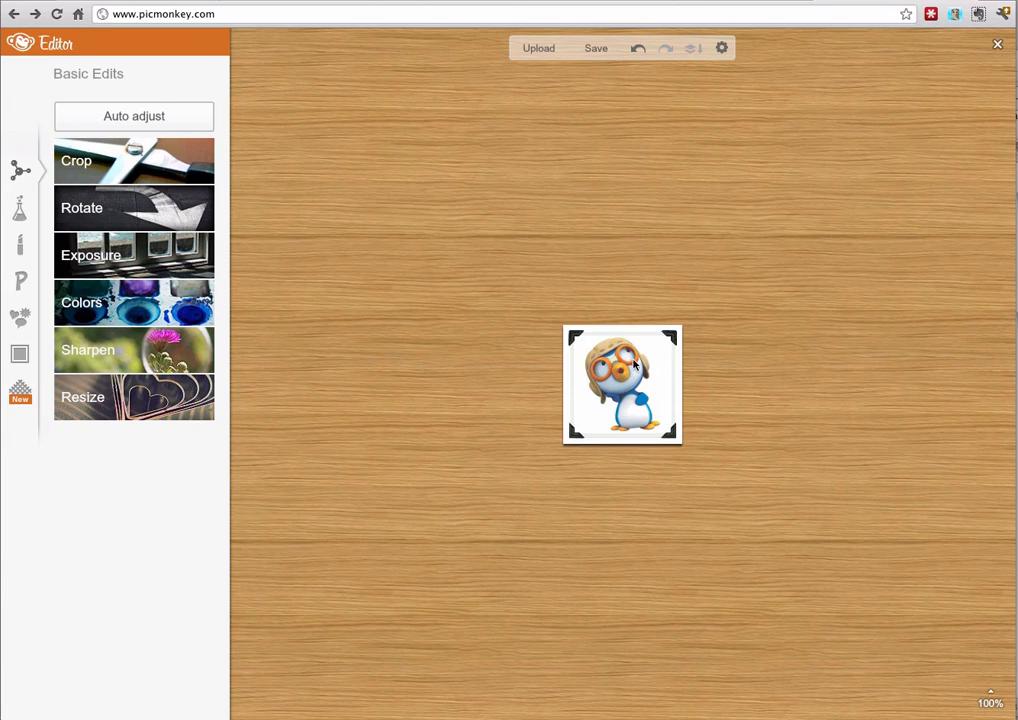
Examine the save options for icon-tuto, comparing the Mel, Ewan and Russell qualities and the file formats, and cancel without saving
click(605, 51)
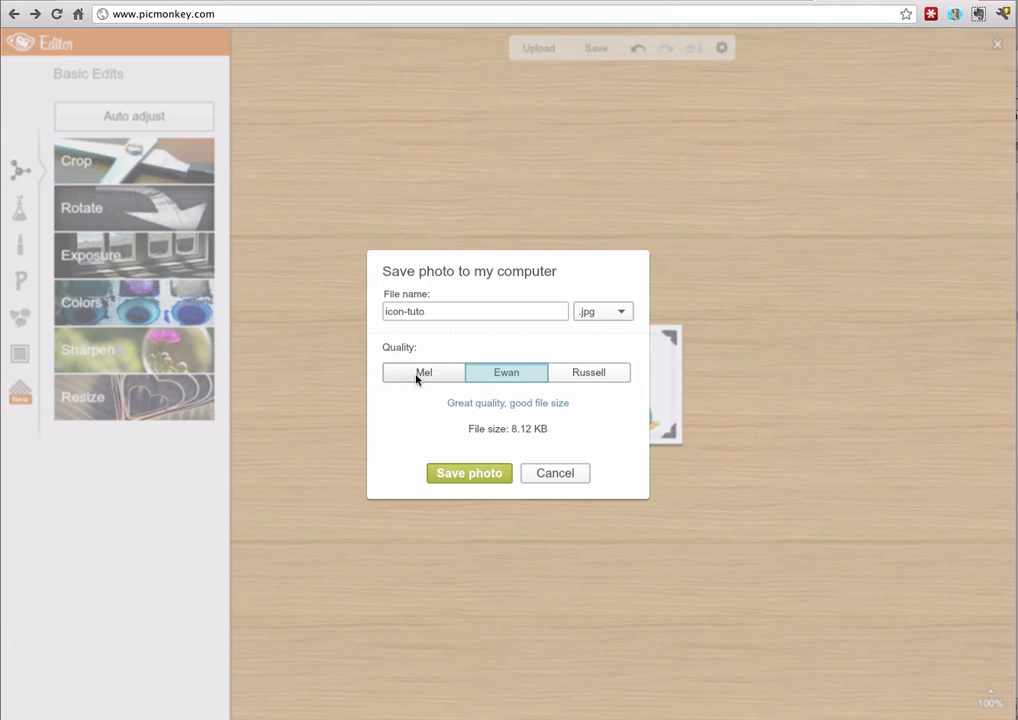
click(417, 376)
click(500, 374)
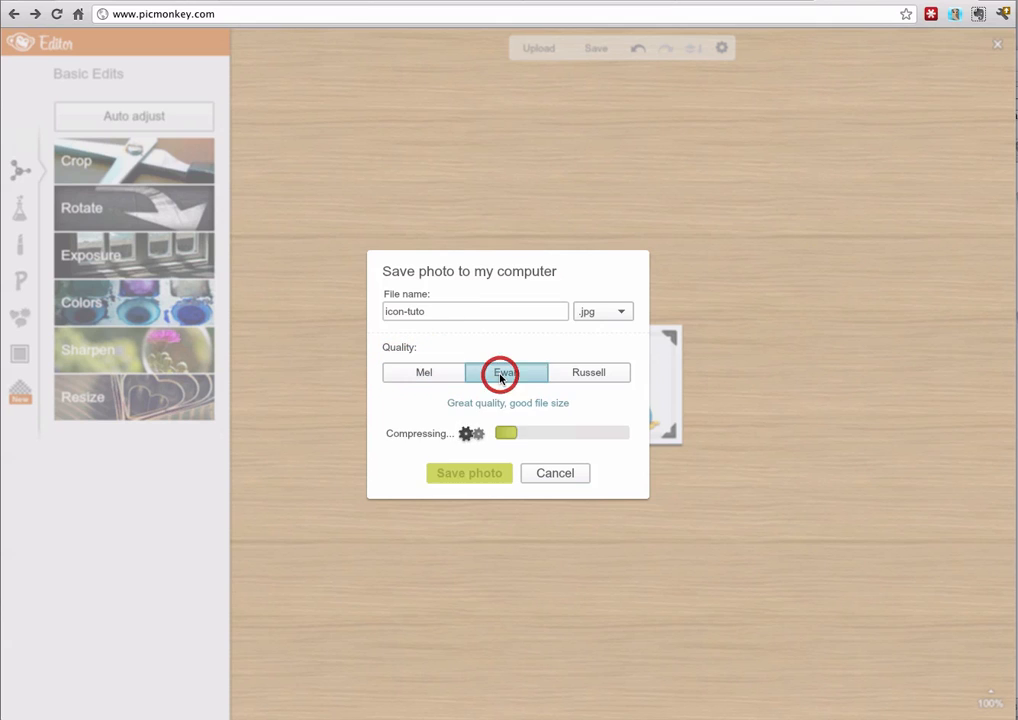
click(588, 373)
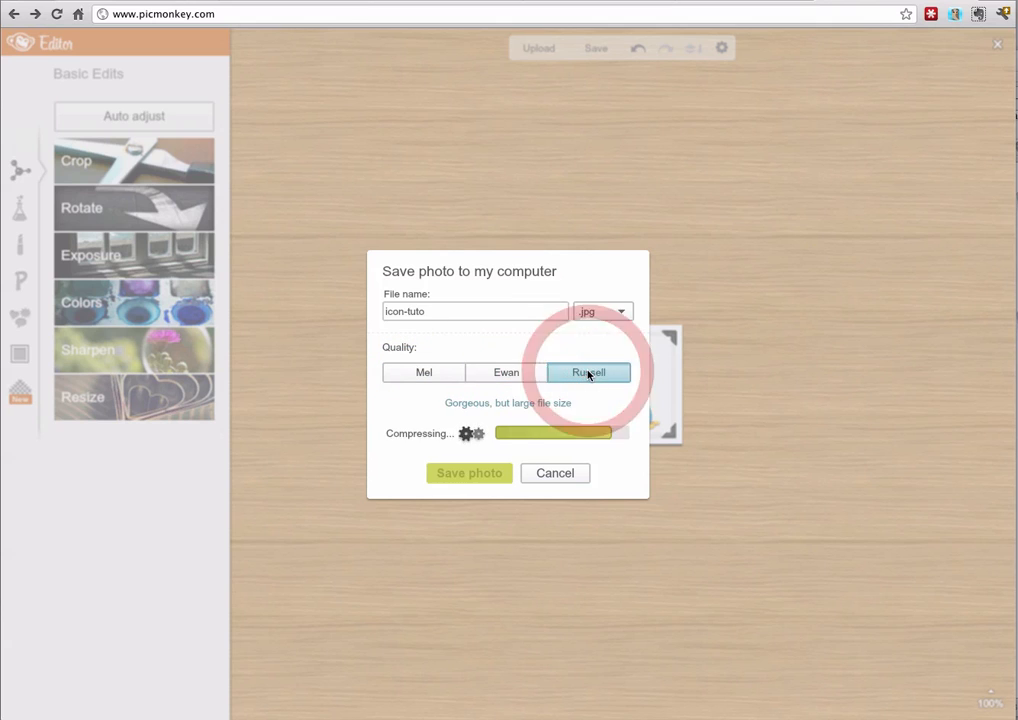
click(422, 312)
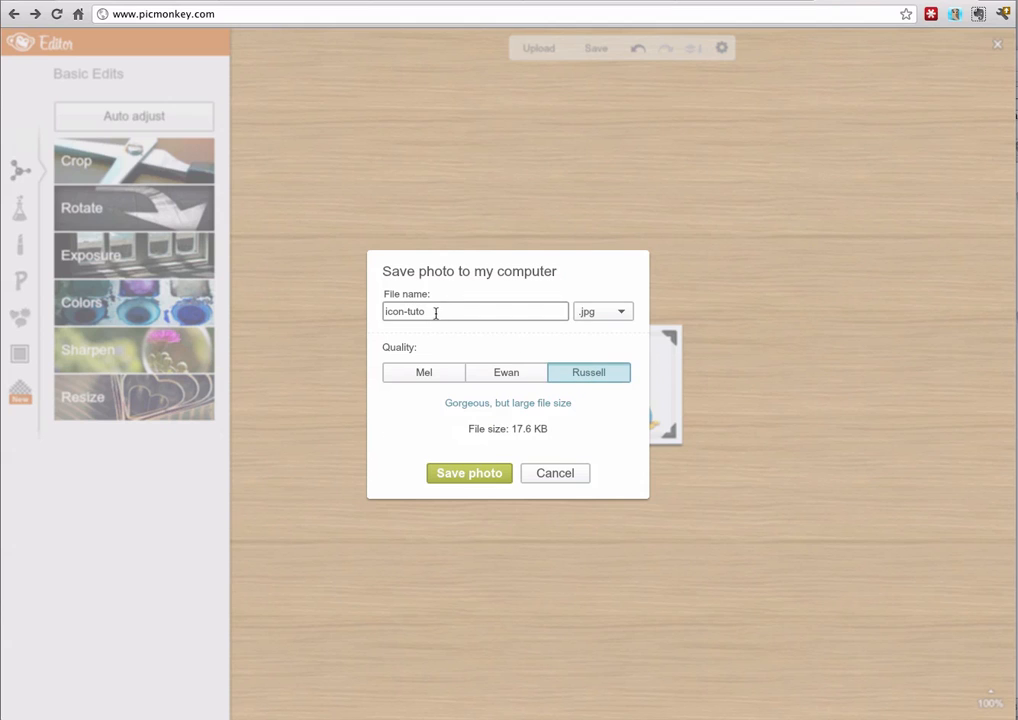
click(609, 313)
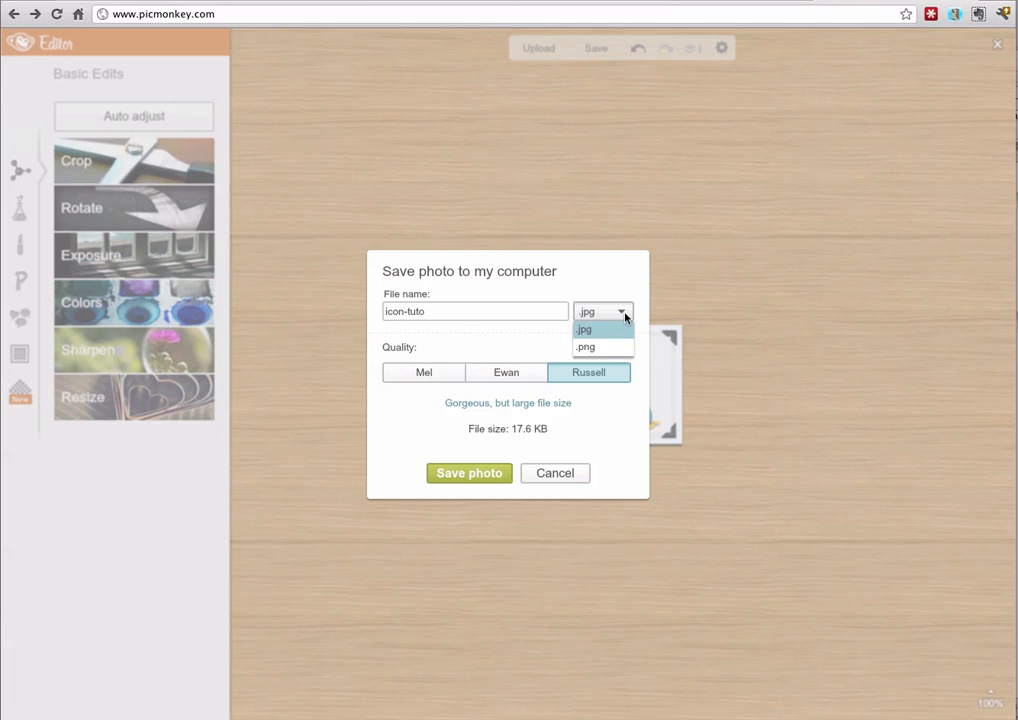
click(625, 314)
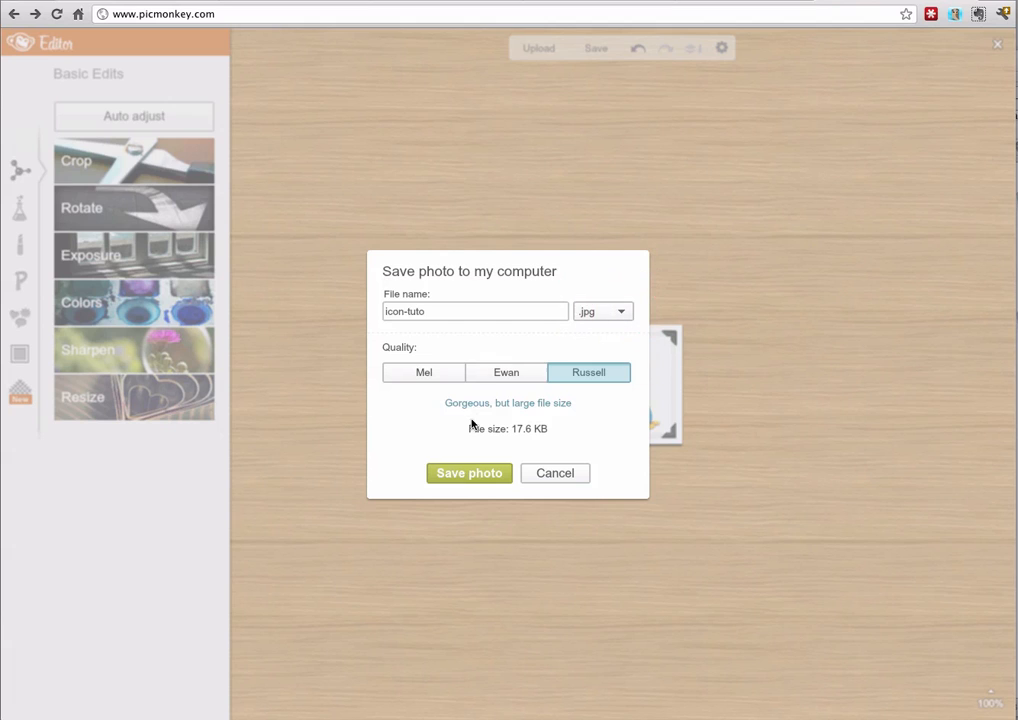
click(542, 476)
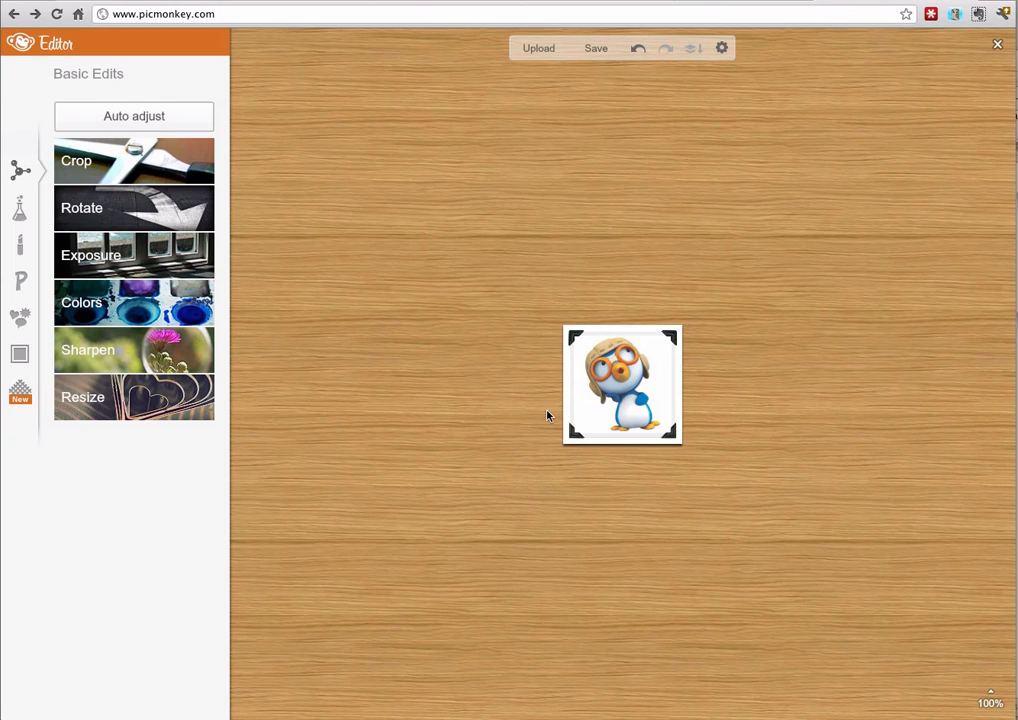
Close the photo editor without saving the changes and start a new collage with the sample photos
click(995, 43)
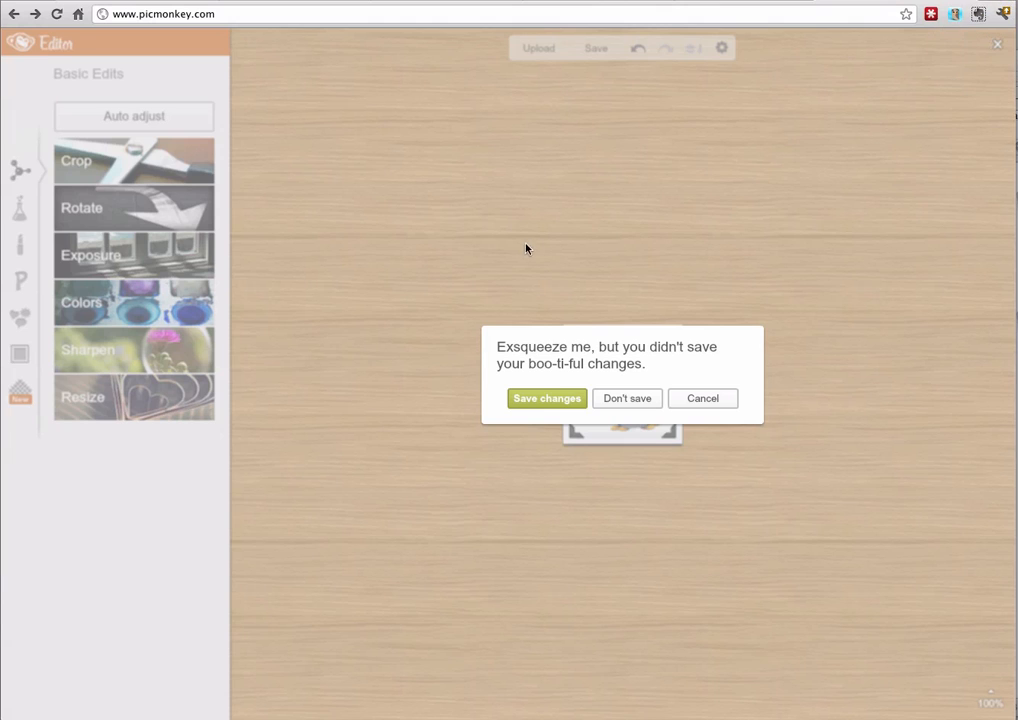
click(626, 399)
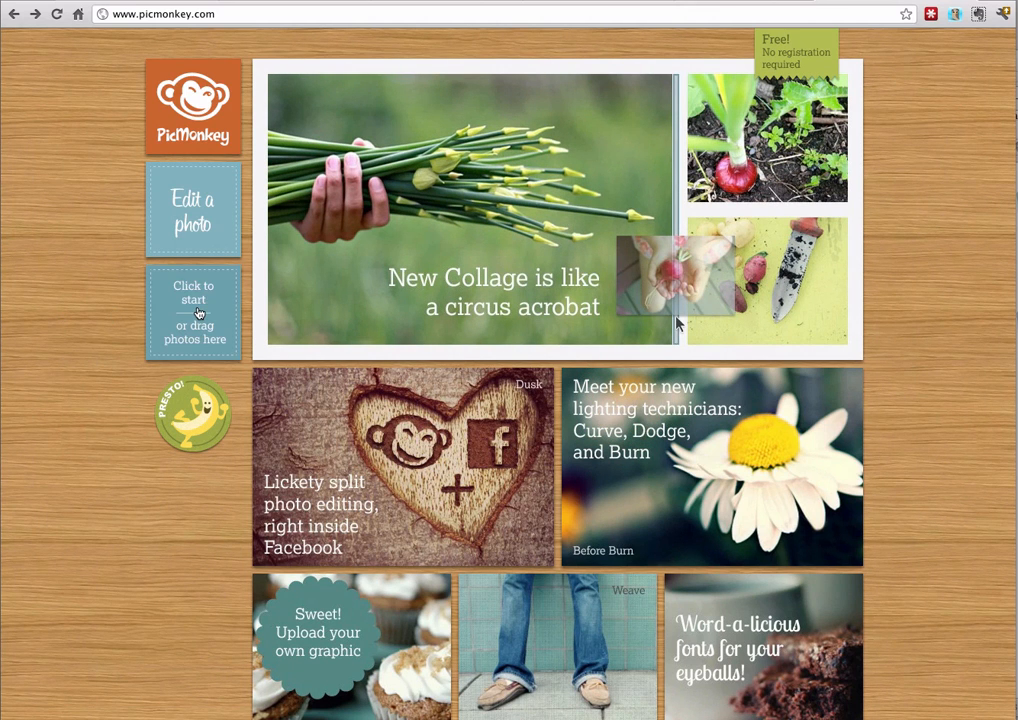
click(198, 313)
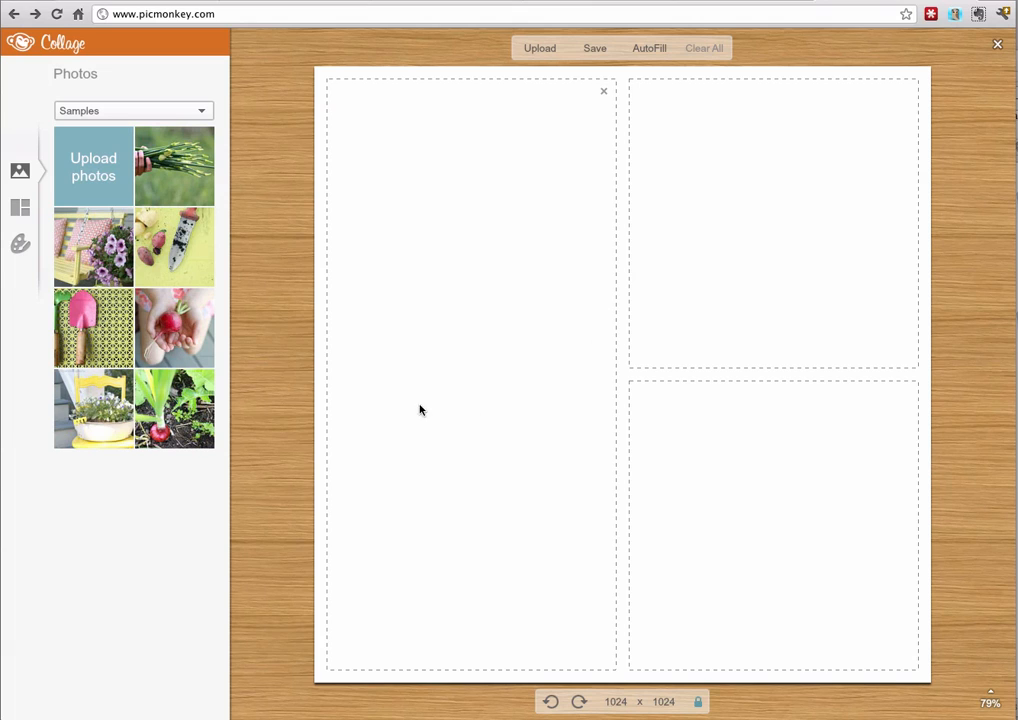
Browse the Square Deal, Biggie Smalls and L-egant layouts and apply the FB Cover layout with one large and four small cells
click(24, 209)
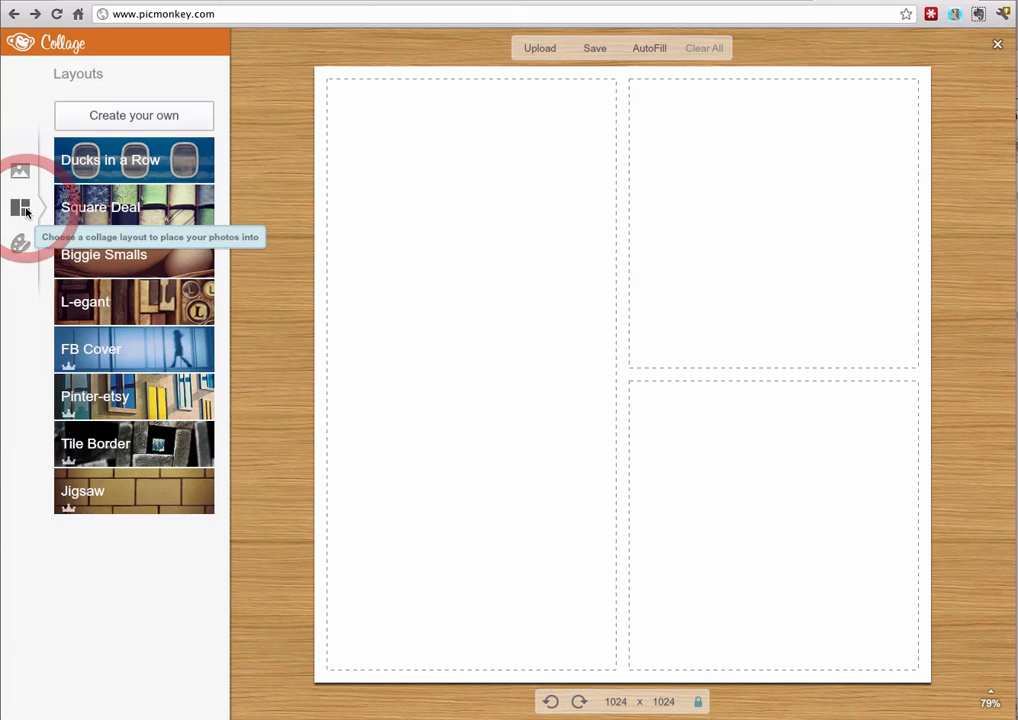
click(118, 203)
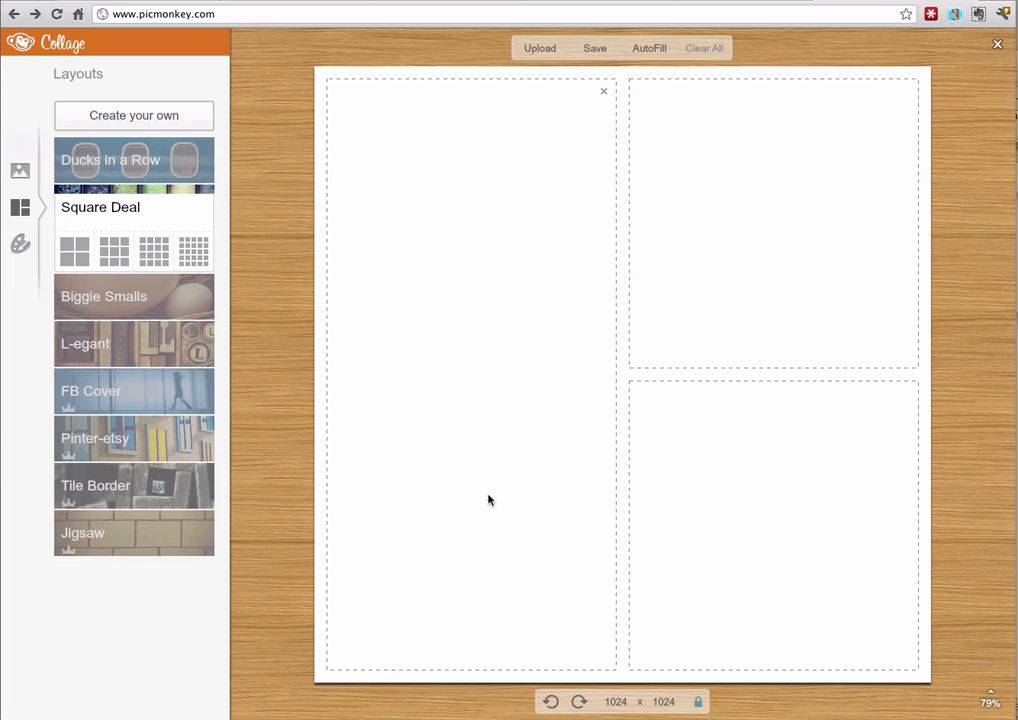
click(155, 300)
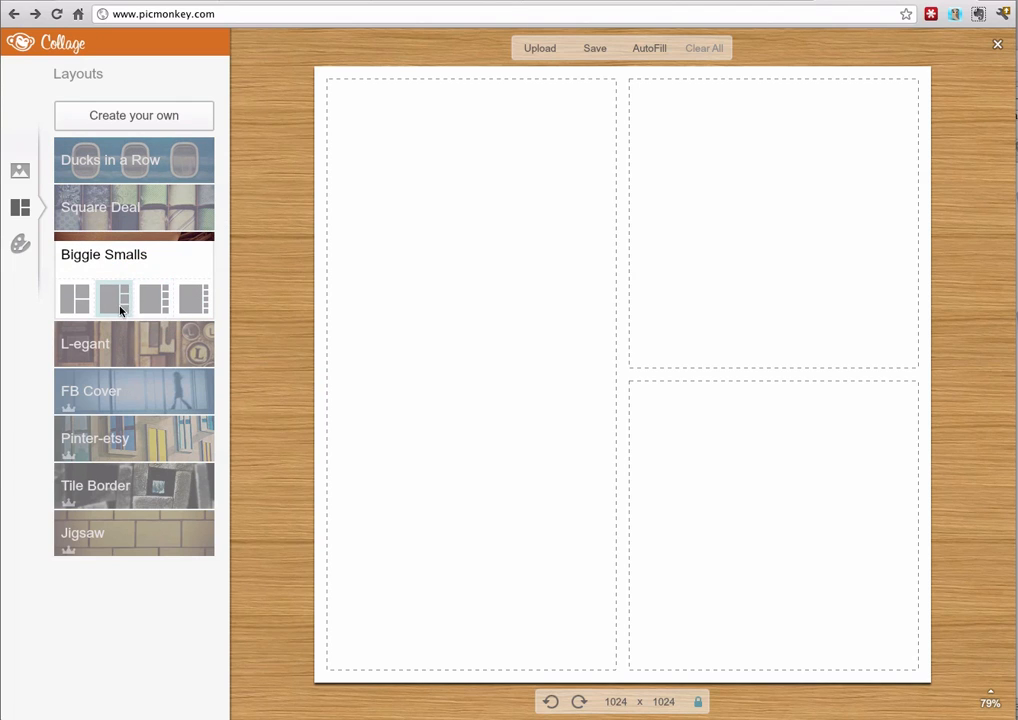
click(141, 340)
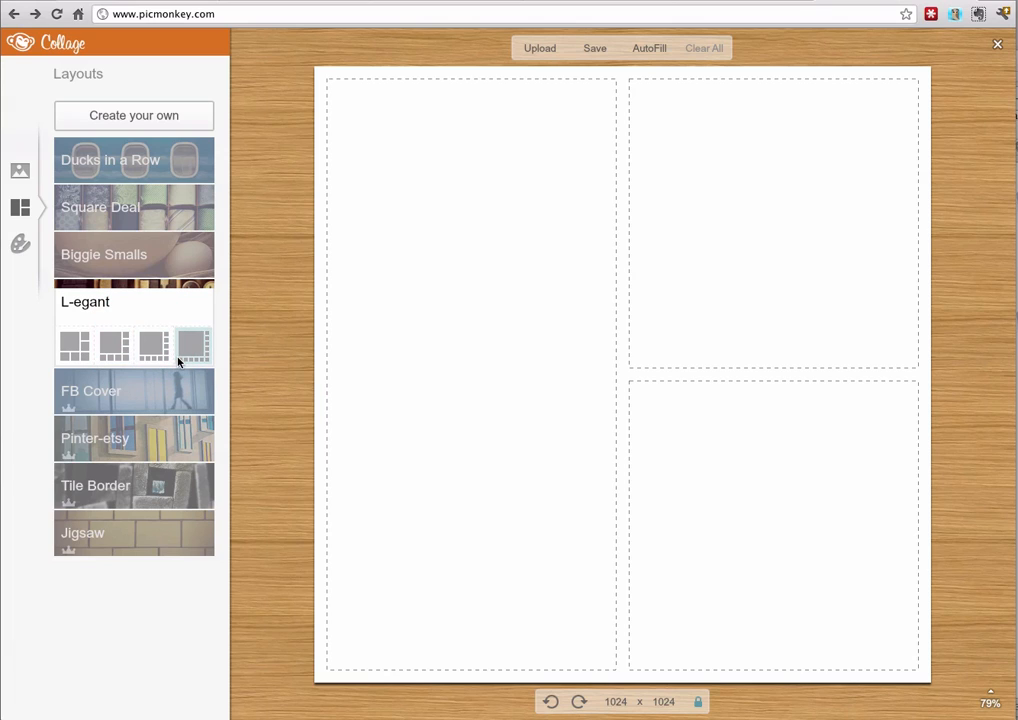
click(141, 388)
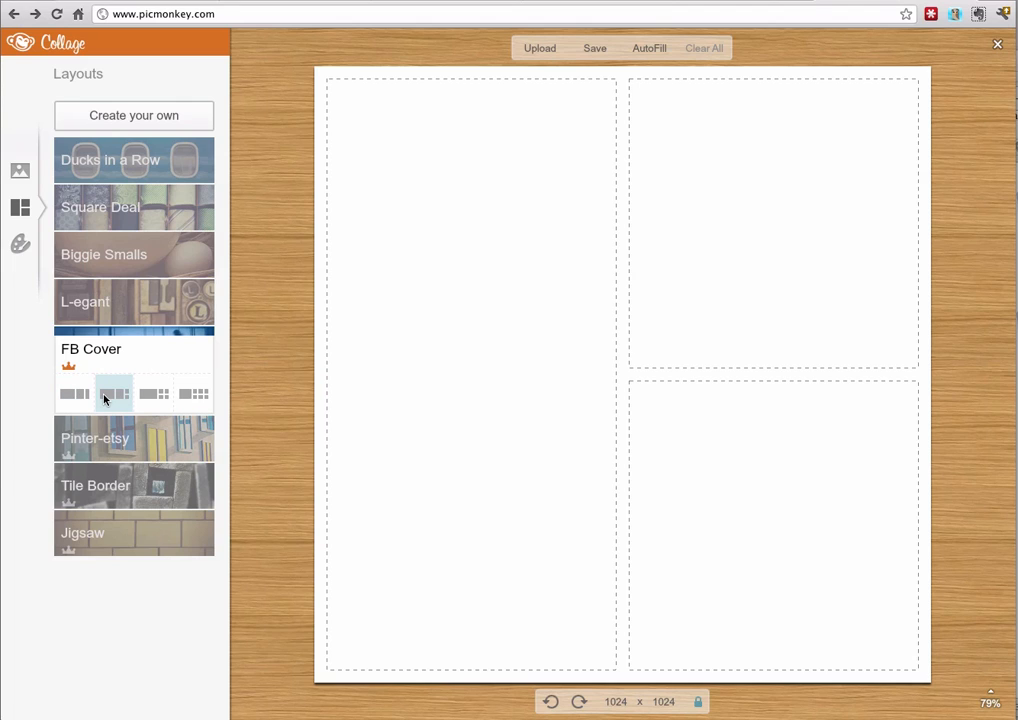
click(155, 394)
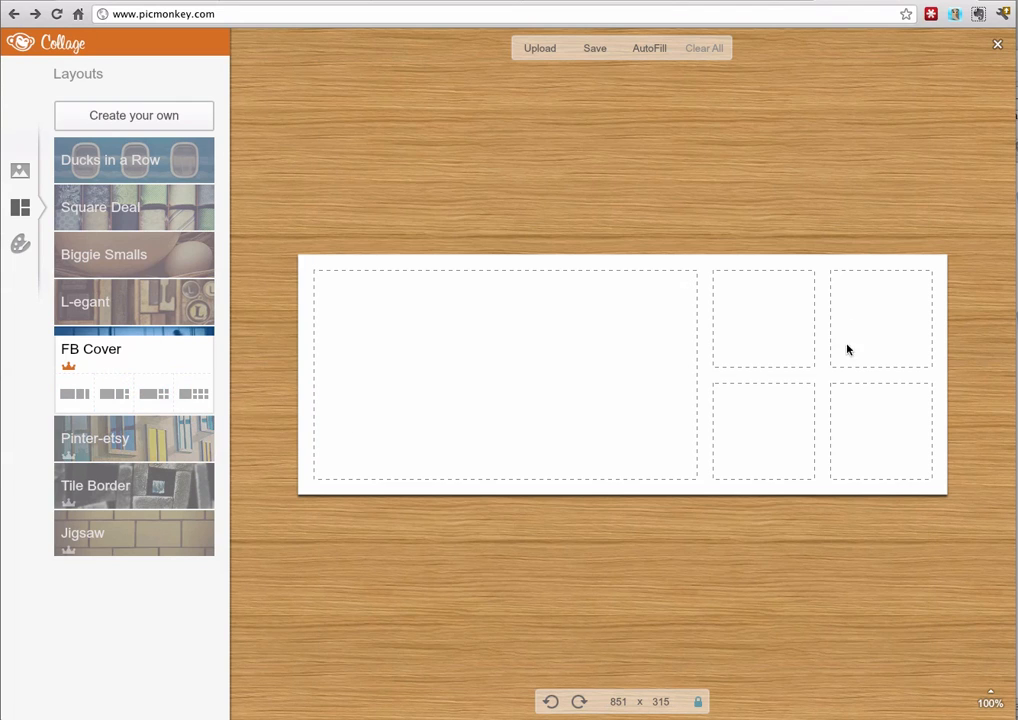
Examine the variants of the Pinter-etsy, Tile Border and Jigsaw layouts
click(90, 442)
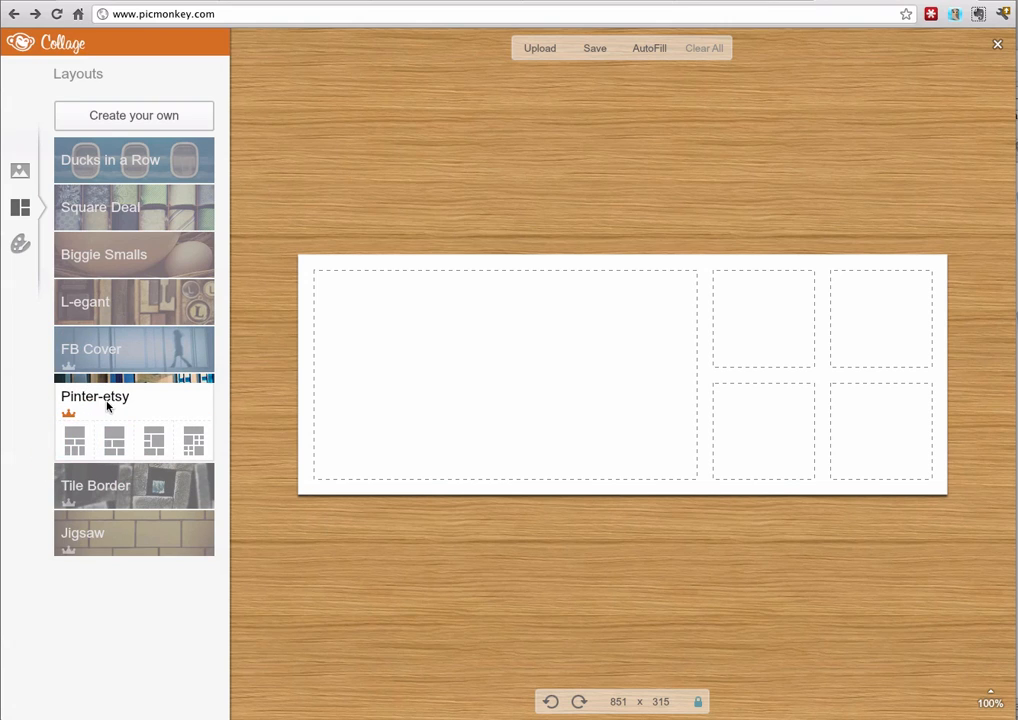
click(82, 482)
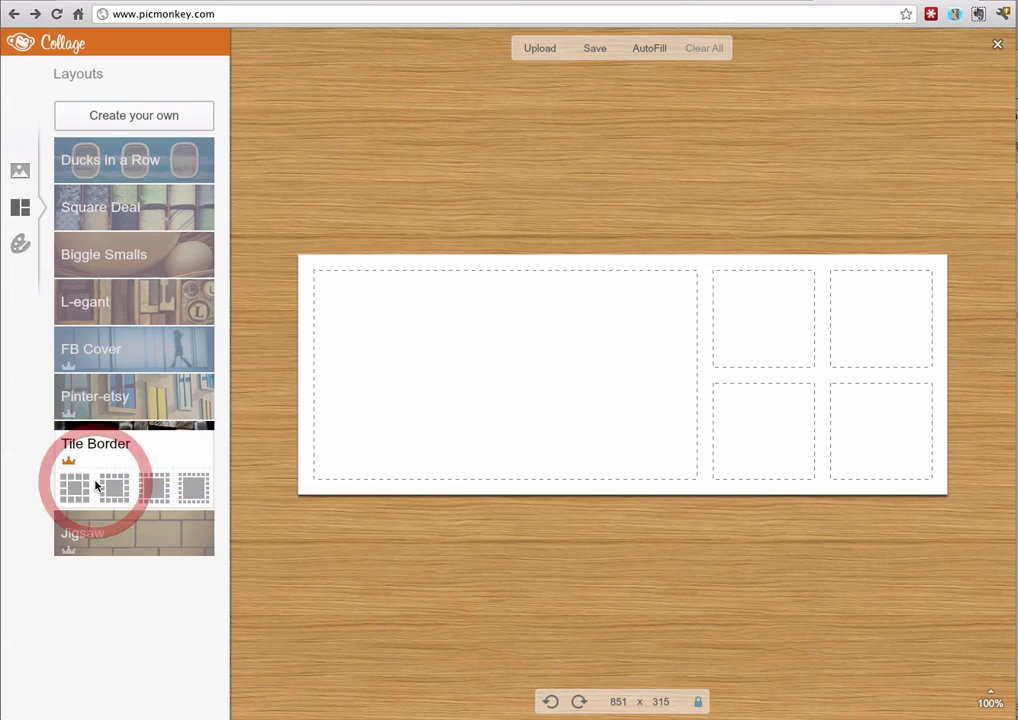
click(75, 530)
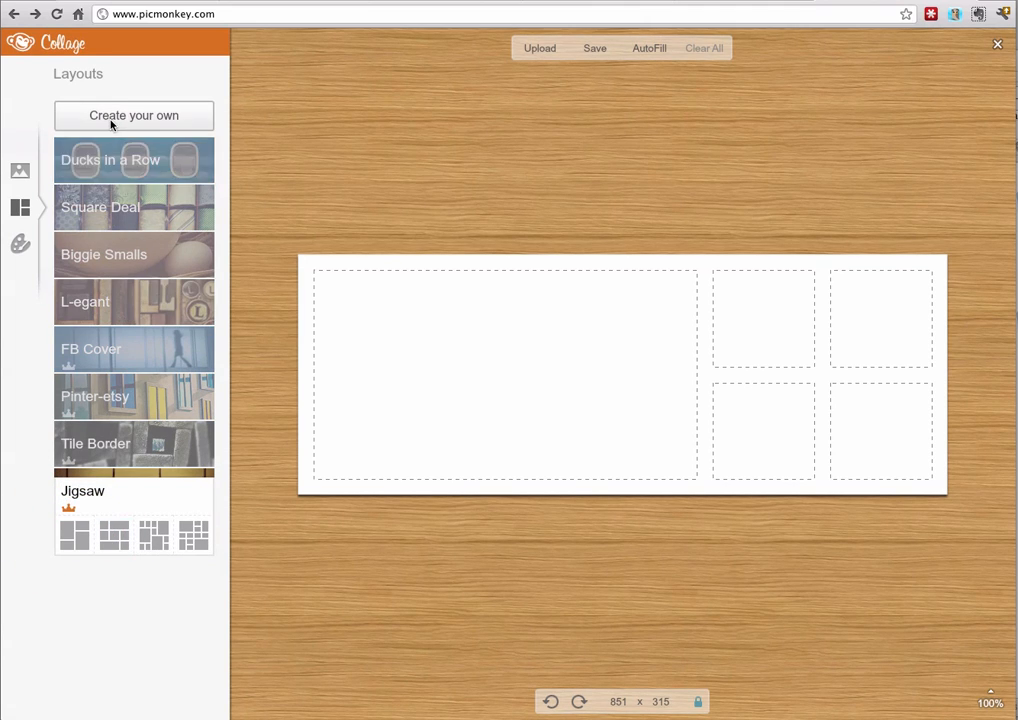
Upload ADW-long.png, icon adw.jpg and icon-tuto.jpg from the Bureau folder to the collage photos
click(22, 172)
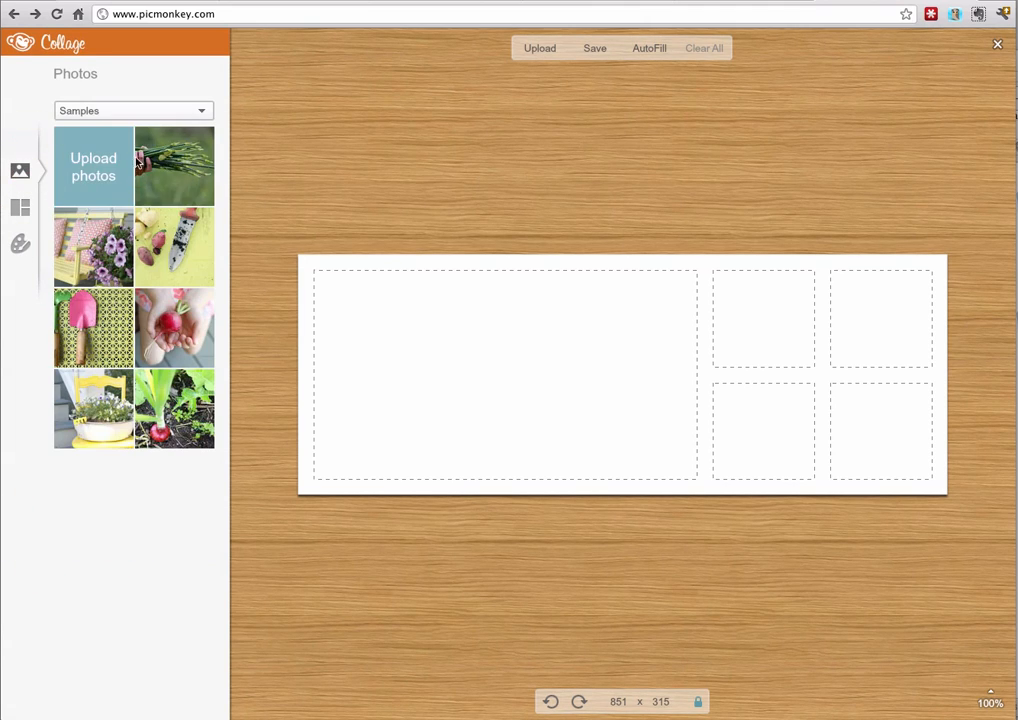
click(105, 177)
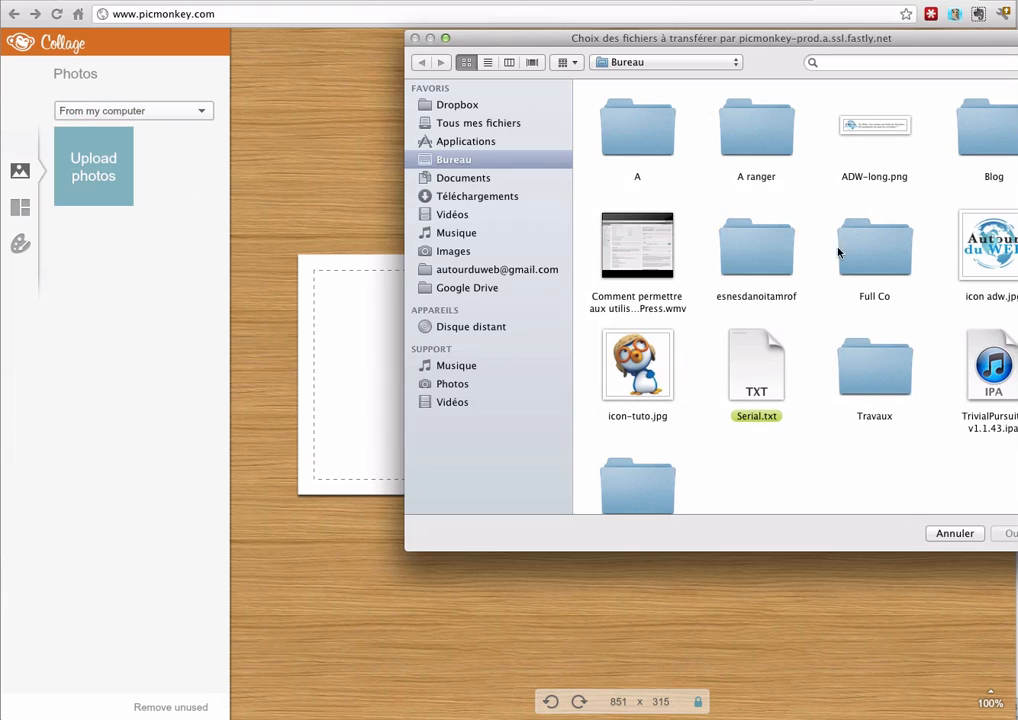
click(884, 146)
super+click(955, 230)
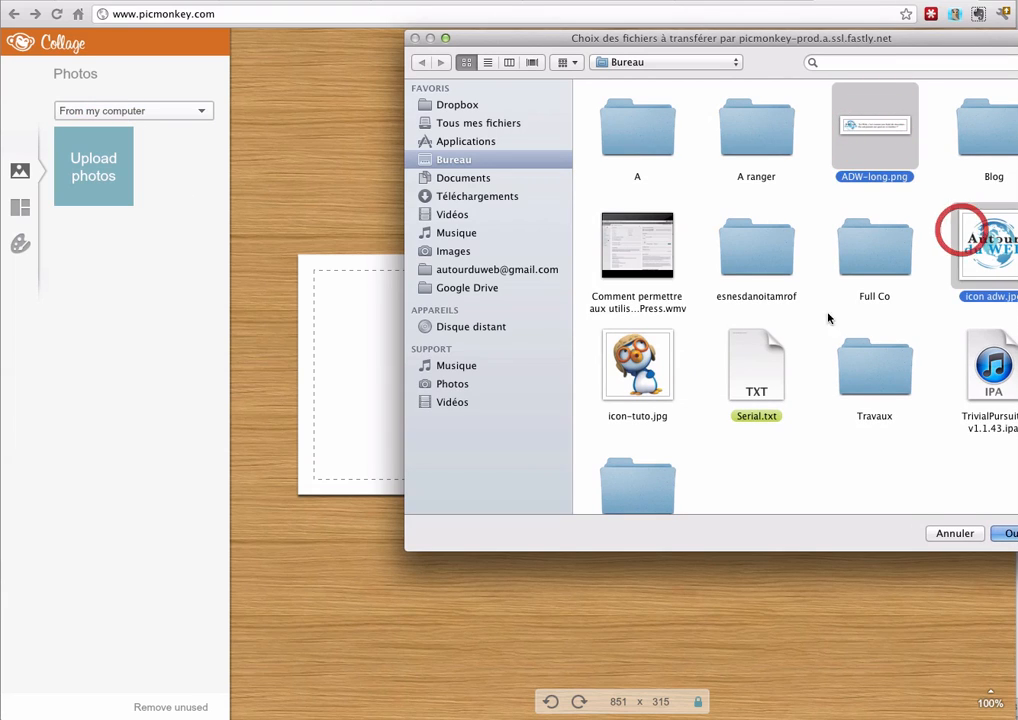
super+click(632, 347)
click(1003, 534)
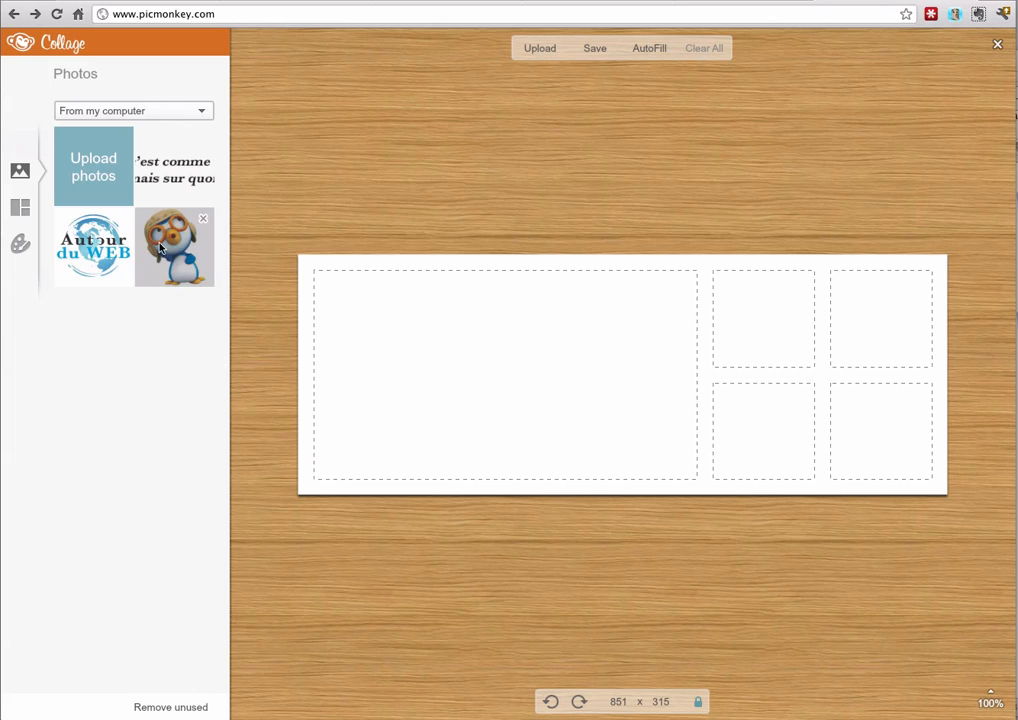
Place the penguin picture in the first upper small cell and the Autour du WEB logo in the cell beneath it
drag(175, 250, 740, 342)
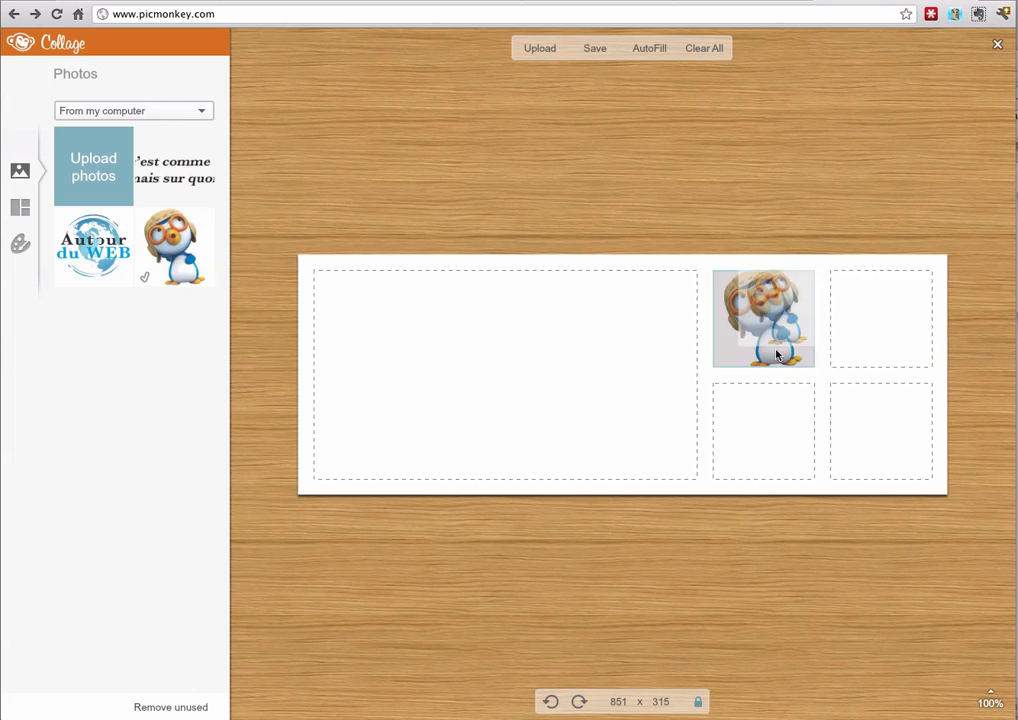
drag(97, 282, 783, 455)
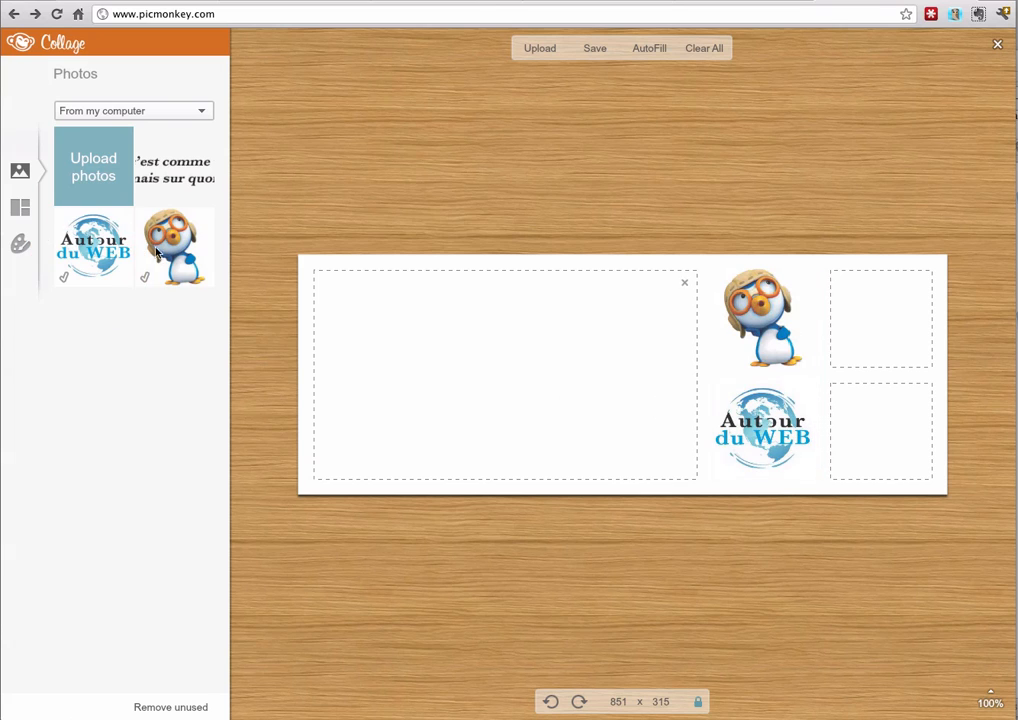
Change the collage to the Biggie Smalls layout with one large cell and three small cells
click(20, 207)
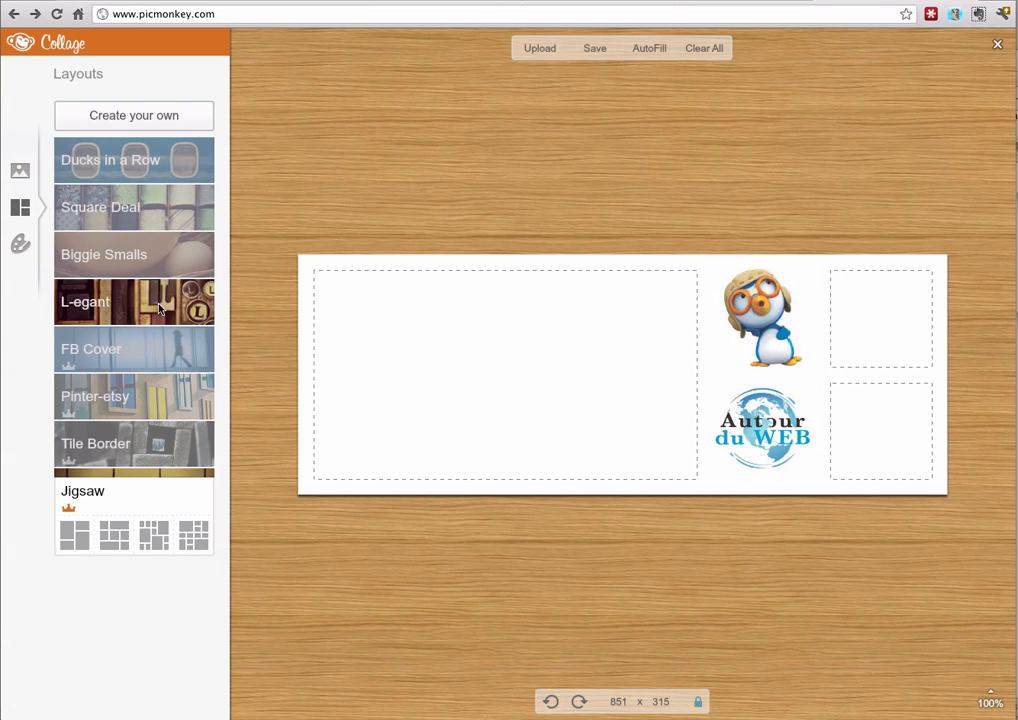
click(113, 256)
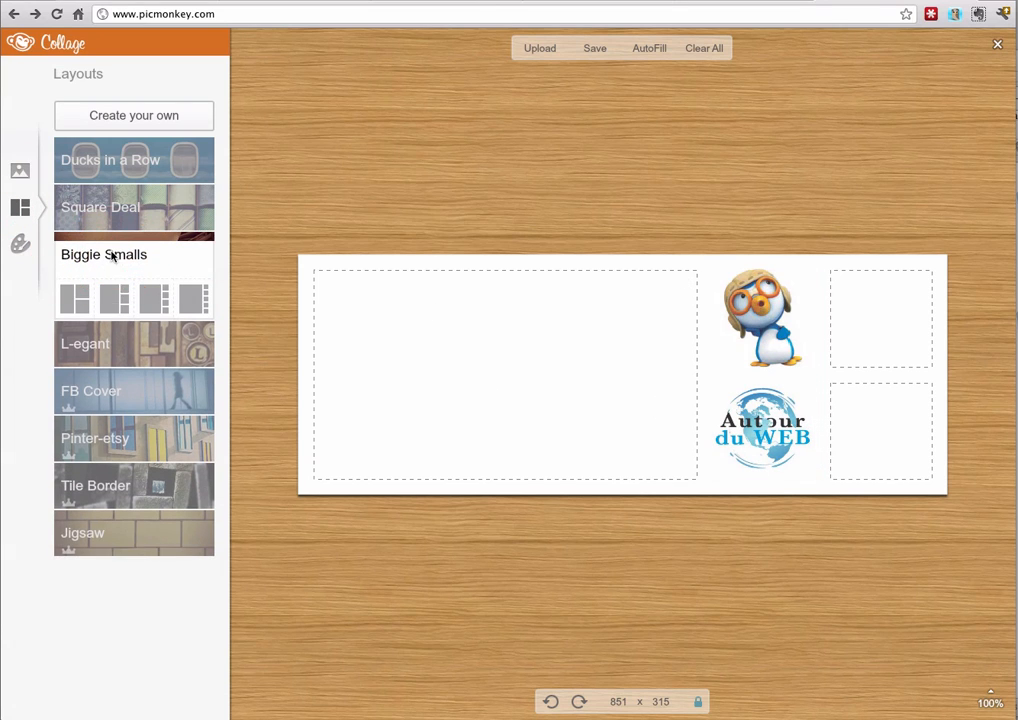
click(122, 304)
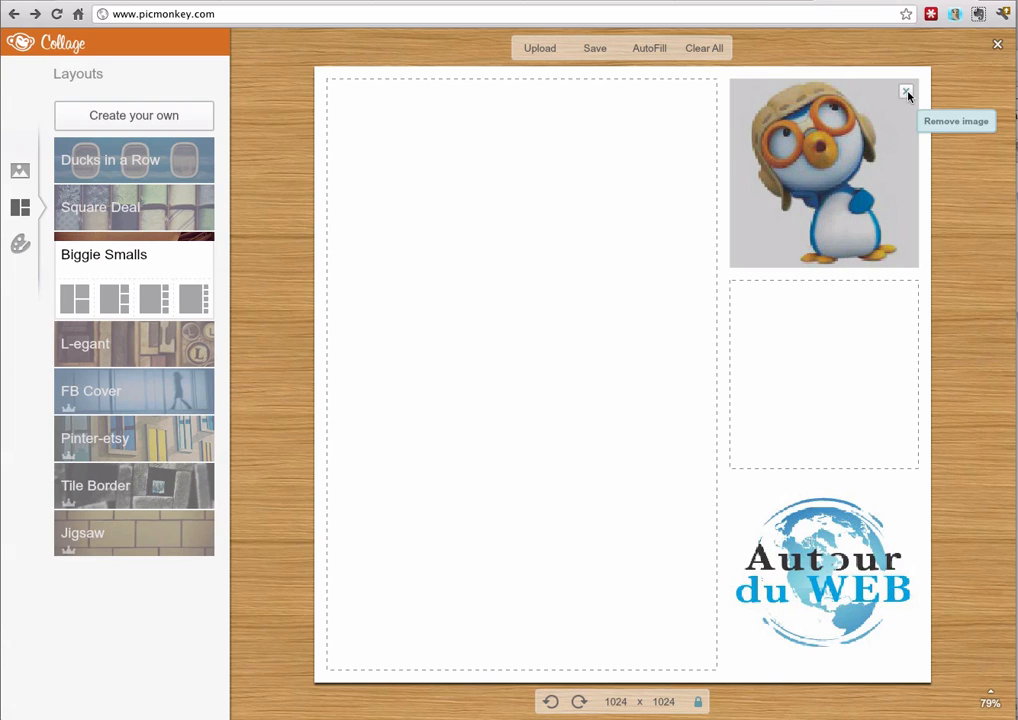
Remove the penguin picture from the collage and fill the empty cells with AutoFill
click(906, 93)
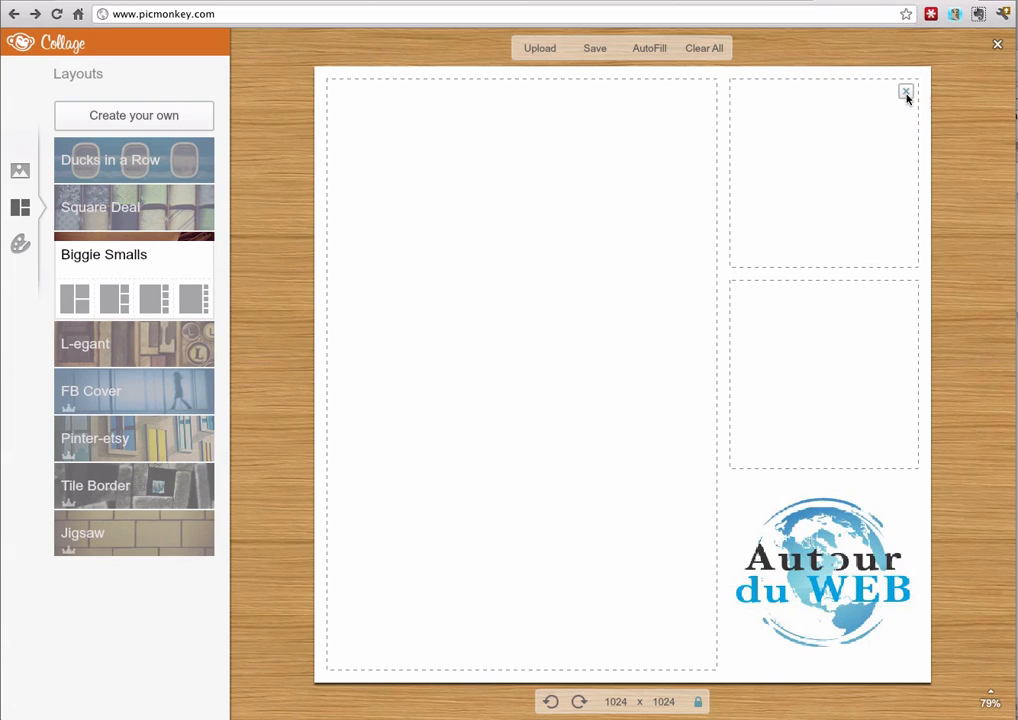
click(645, 49)
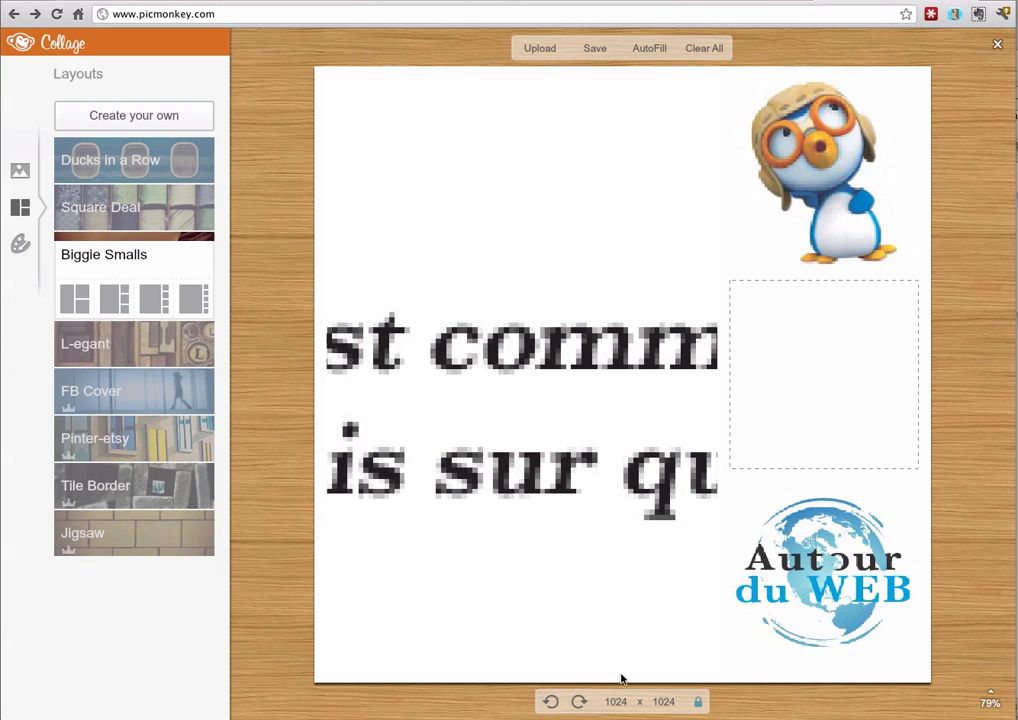
Rotate the collage layout clockwise and review its save options, cancelling without saving
click(579, 702)
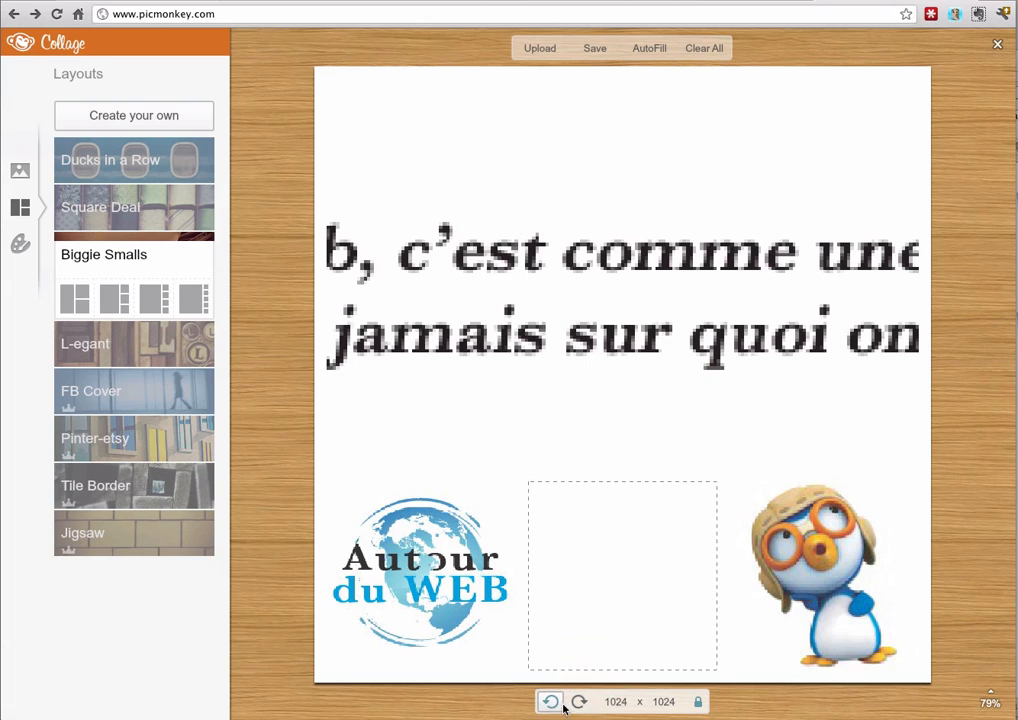
click(619, 702)
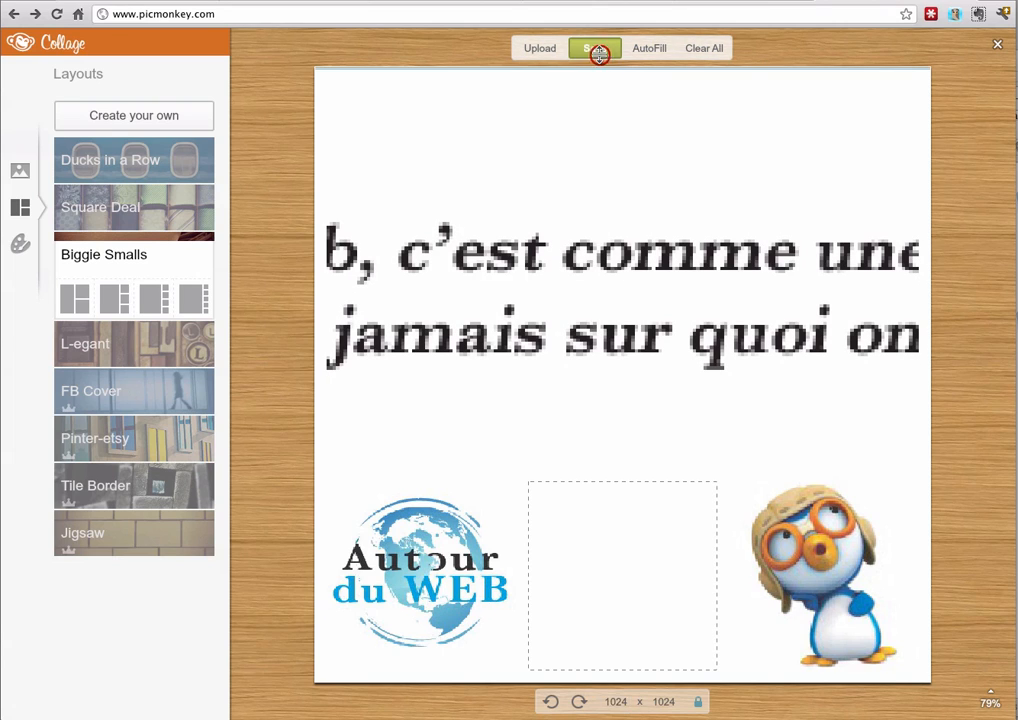
click(597, 49)
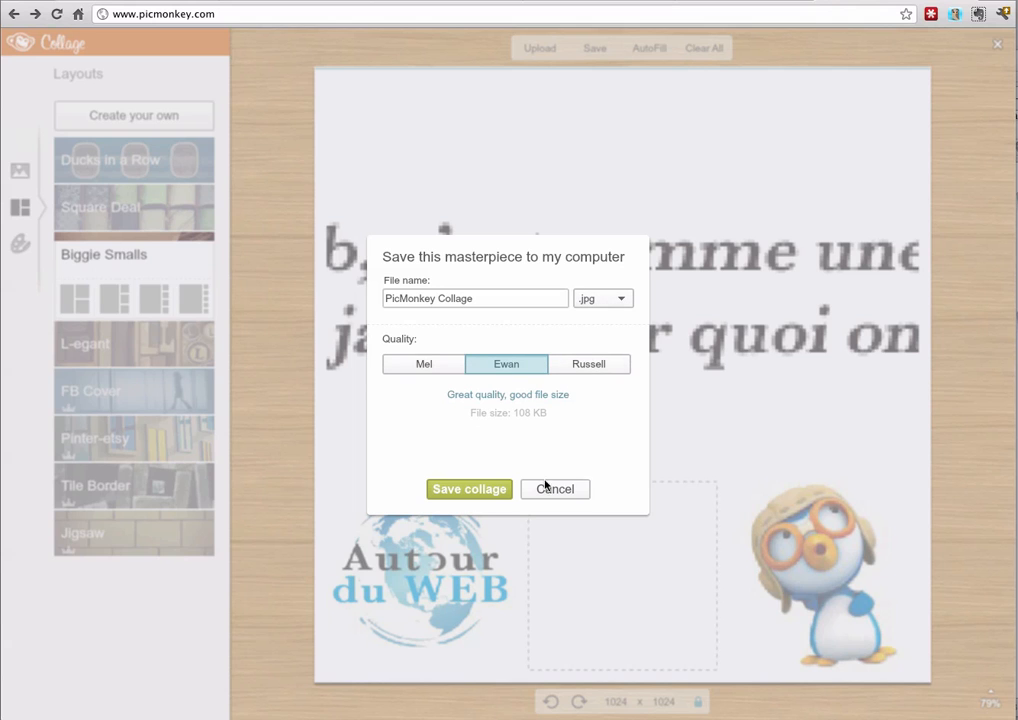
click(572, 493)
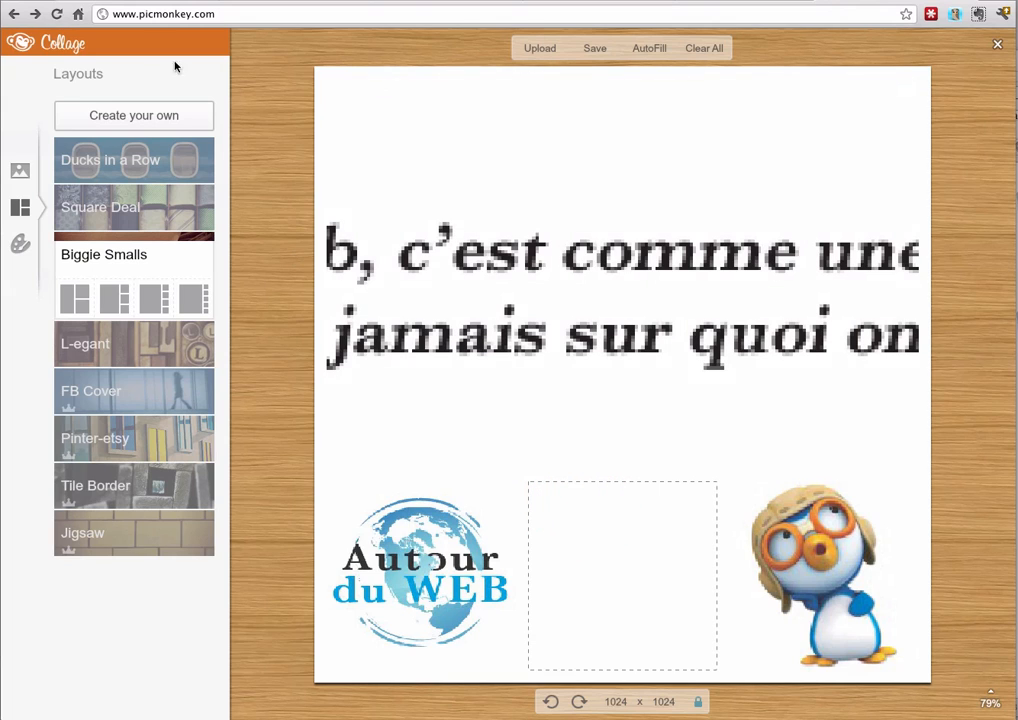